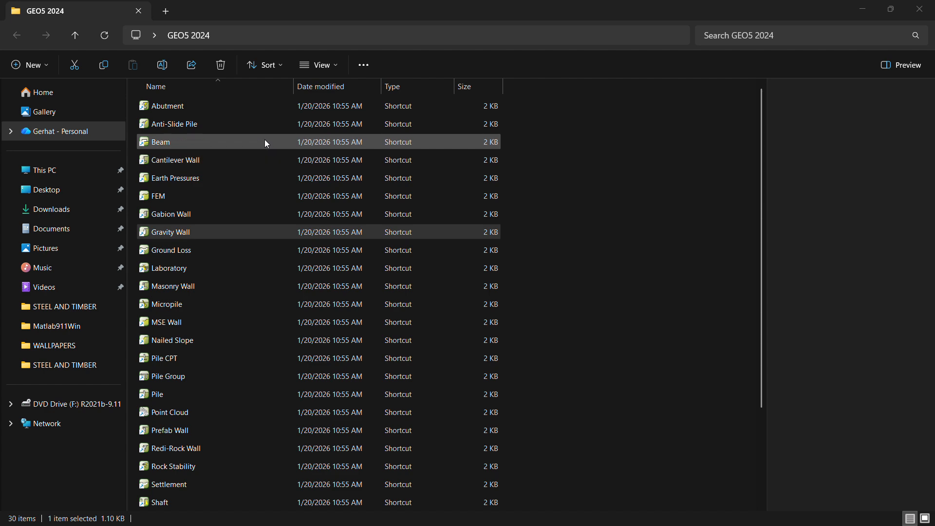
- Launch the Gravity Wall program from the GEO5 2024 folder
scroll(524, 145, down, 3)
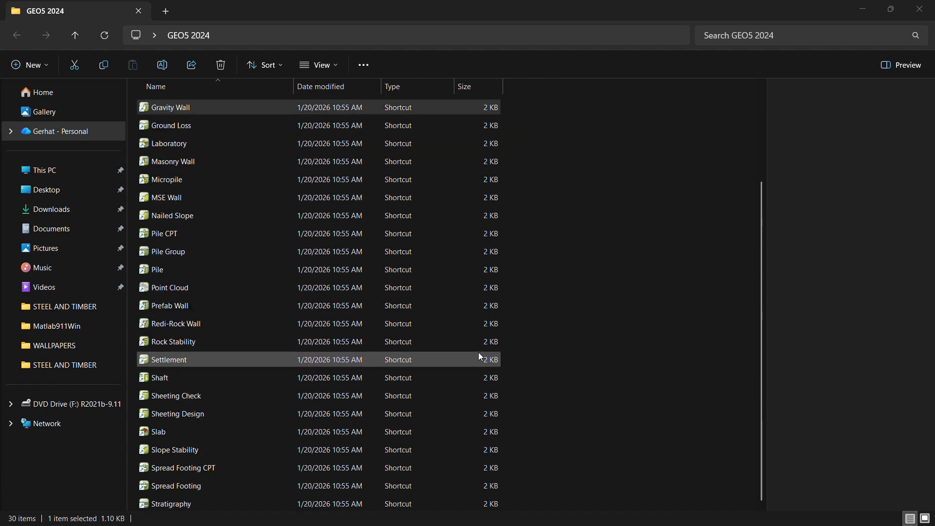
scroll(480, 373, up, 3)
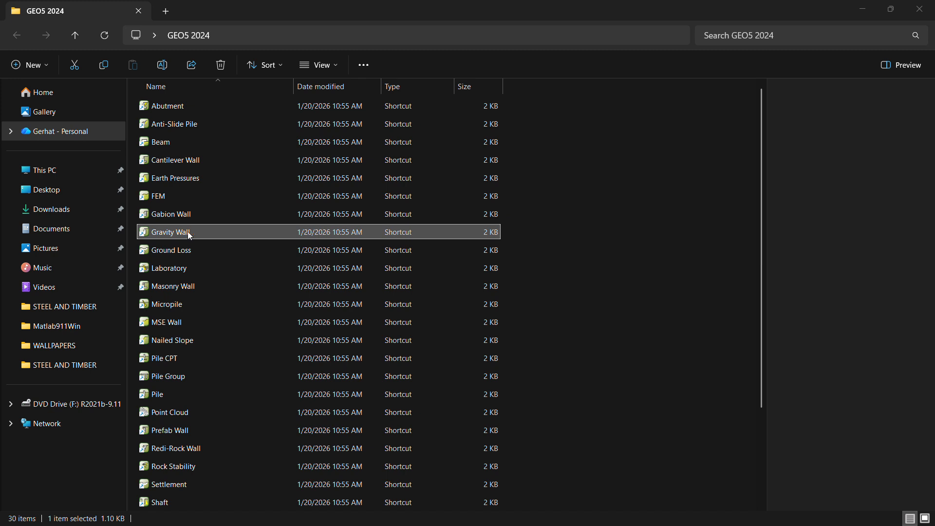
double_click(203, 231)
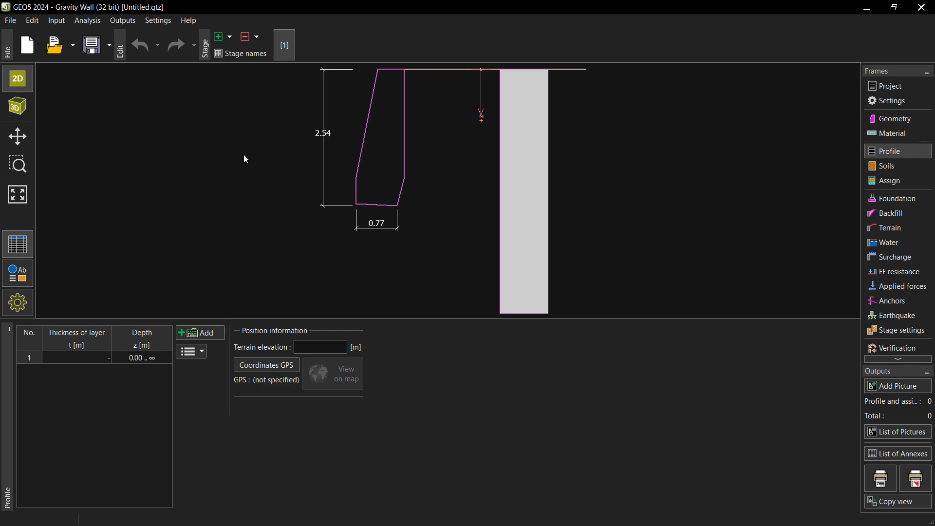
- View the fields of the project data form and close it without entering anything
click(883, 88)
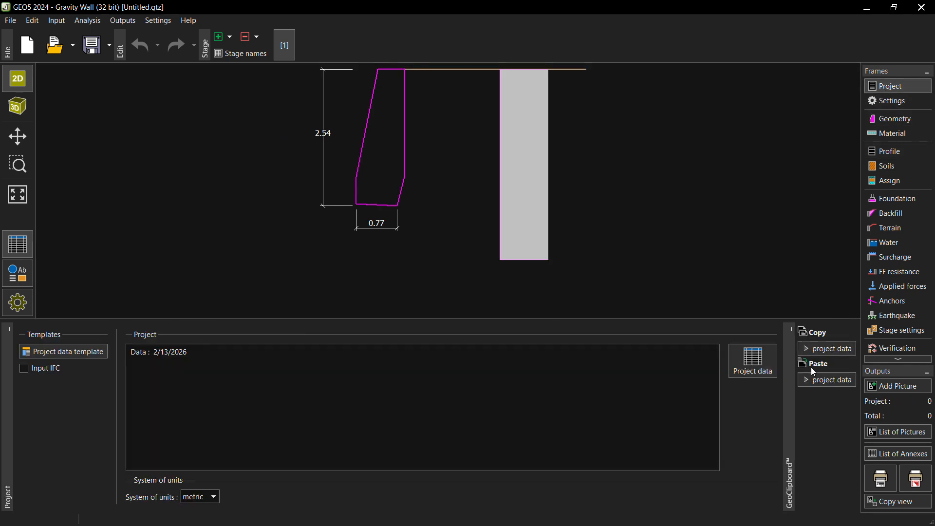
click(750, 371)
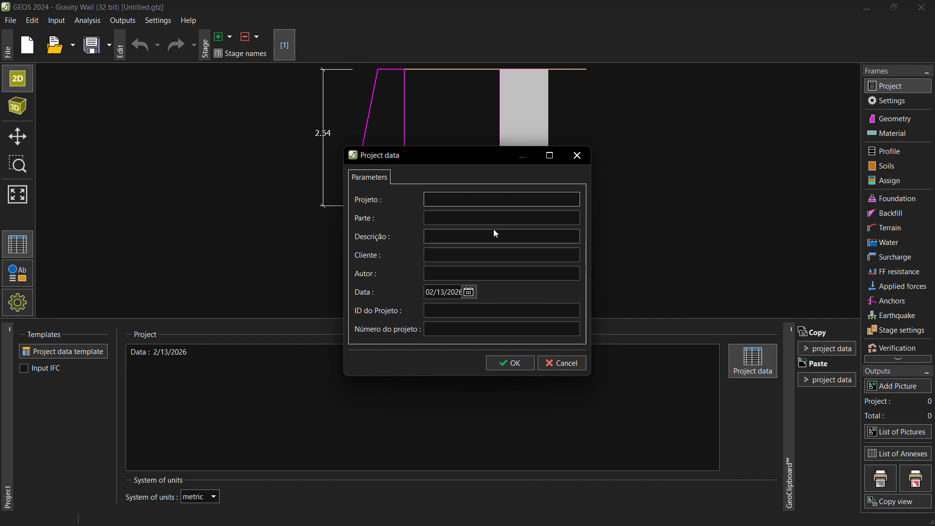
click(578, 156)
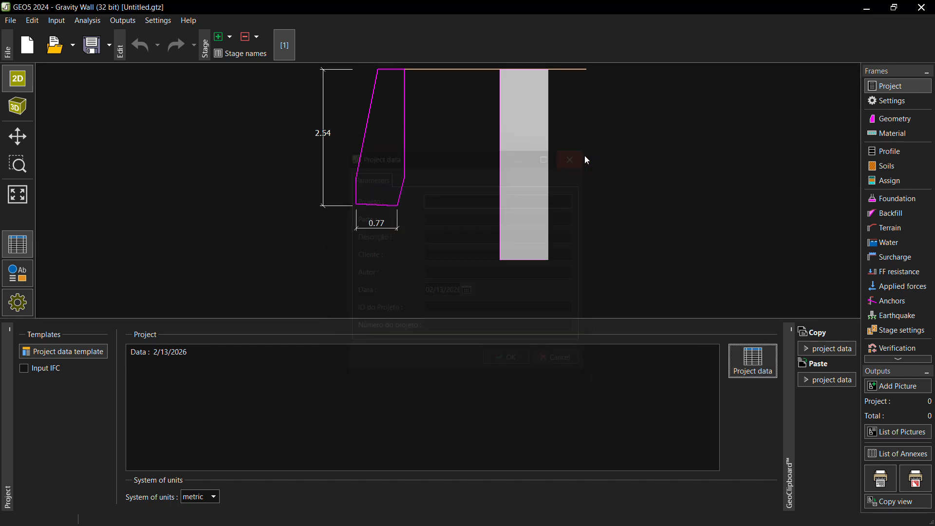
- Edit the current analysis settings to use BS 8110:1997 as the concrete structures standard
click(881, 99)
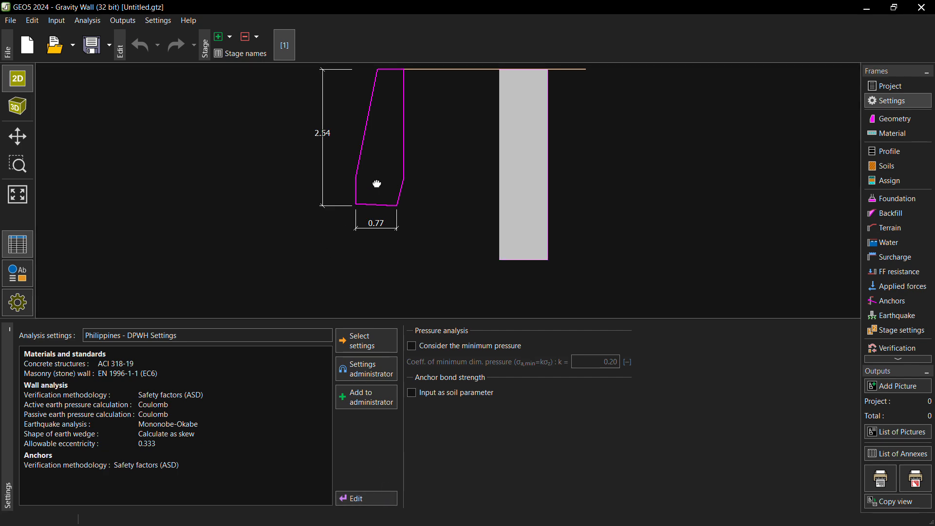
drag(376, 186, 369, 213)
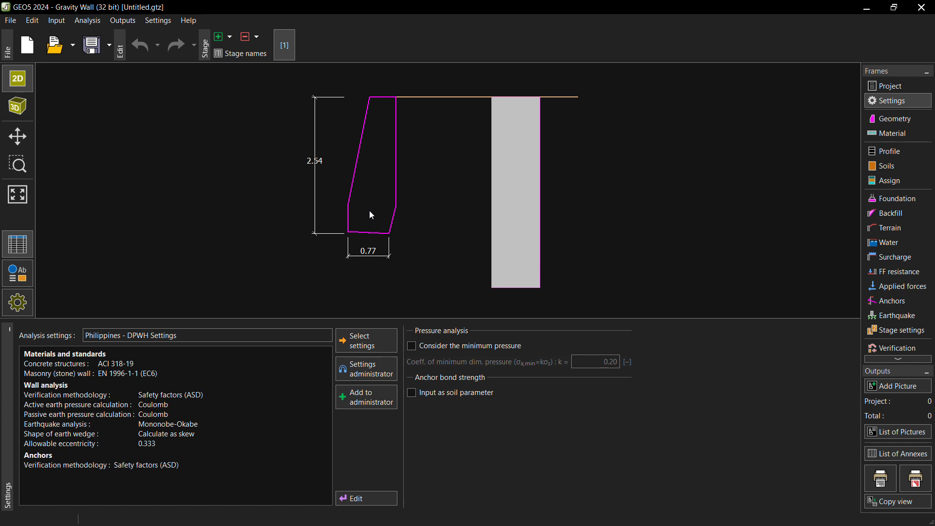
click(365, 499)
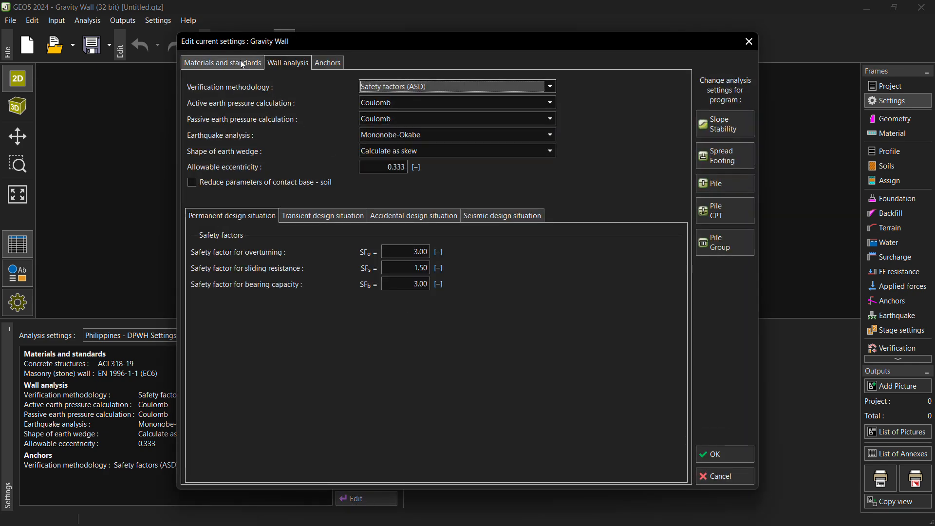
click(240, 61)
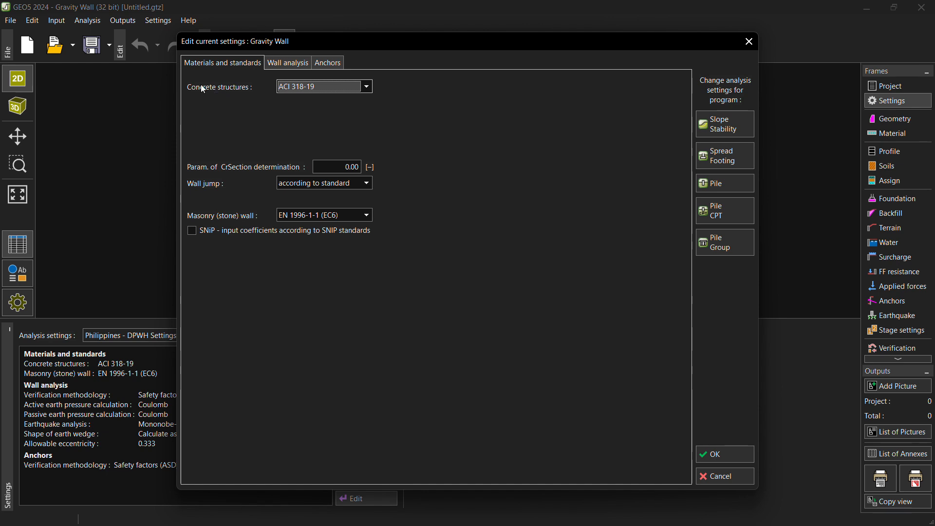
click(367, 89)
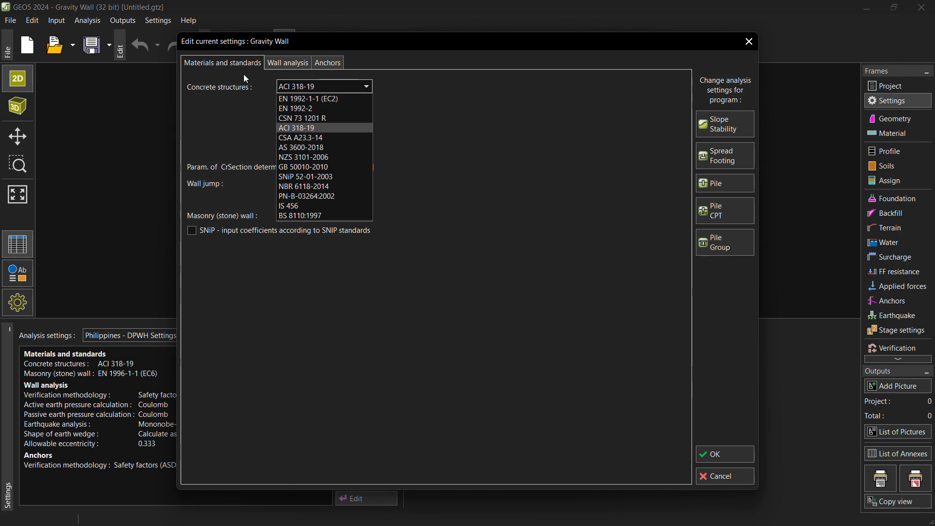
click(293, 215)
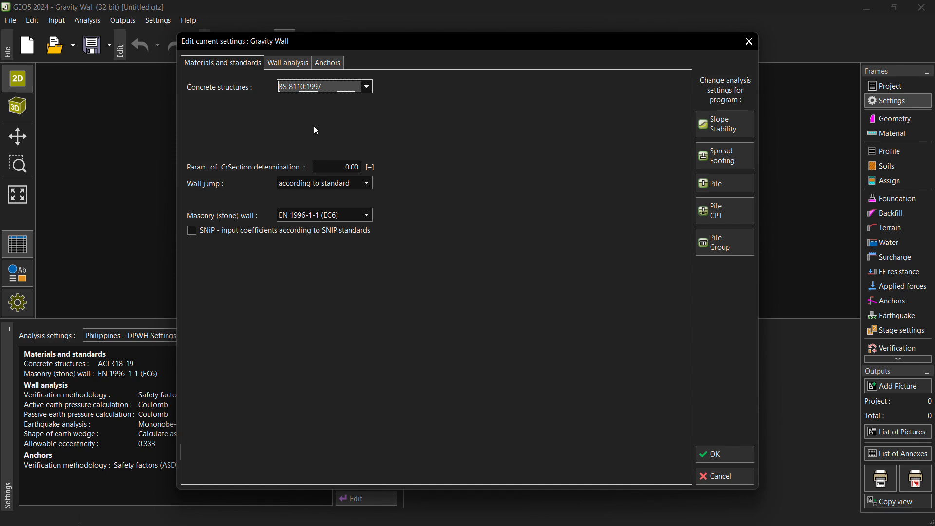
- Set the wall analysis safety factor for overturning to 1.5 for the permanent design situation and accept the settings
click(289, 63)
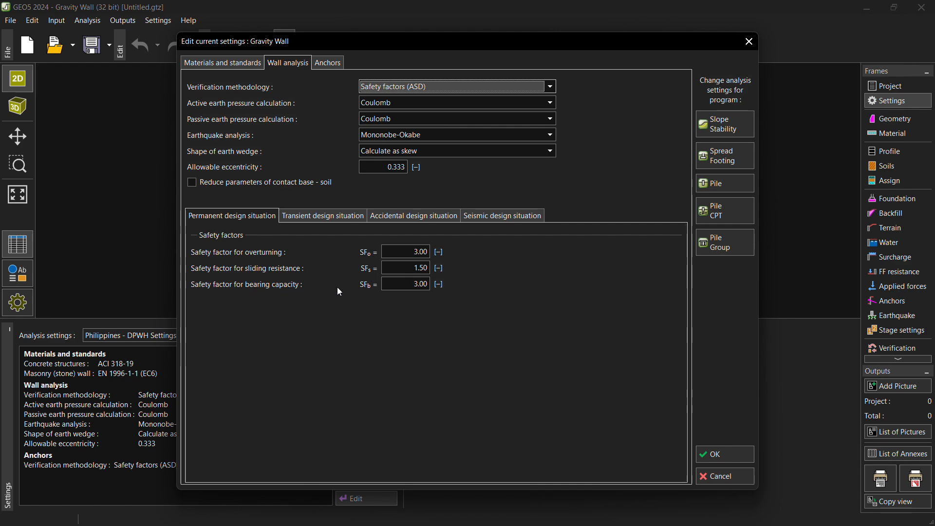
click(424, 252)
text(1.5)
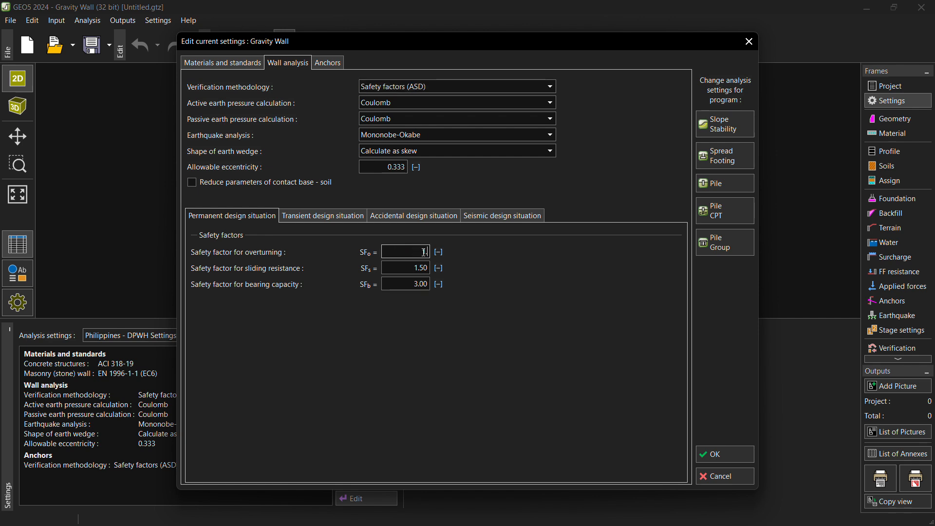
key(Tab)
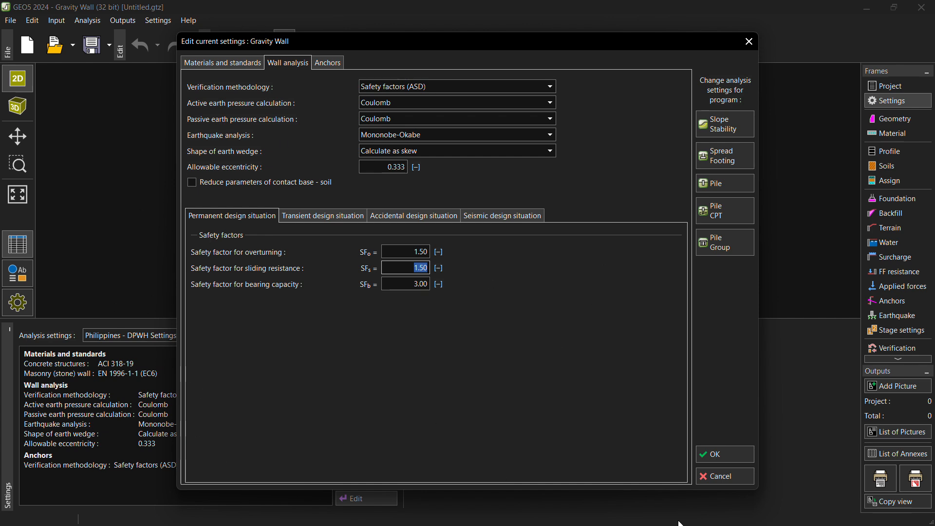
click(723, 453)
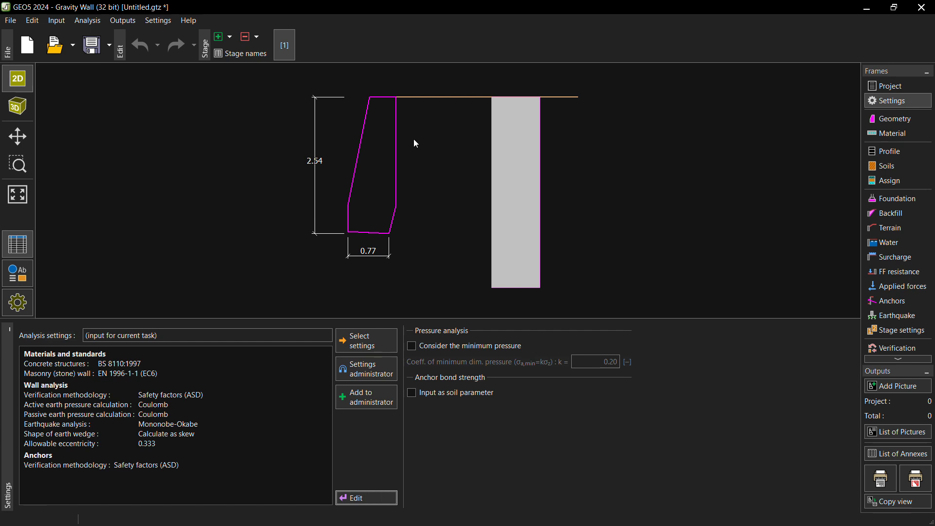
- Choose the wall geometry shape with a sloped front face and a footing projecting on both sides, the third predefined type
scroll(400, 168, down, 1)
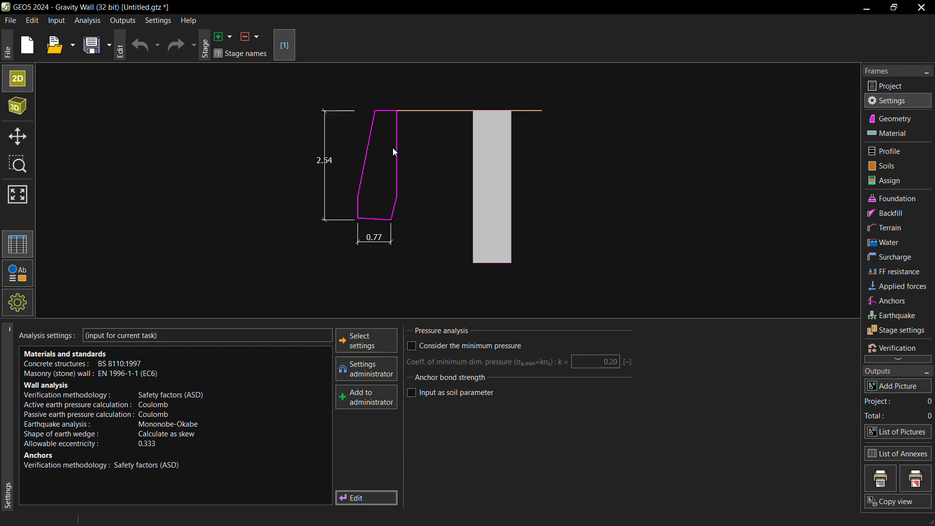
click(883, 119)
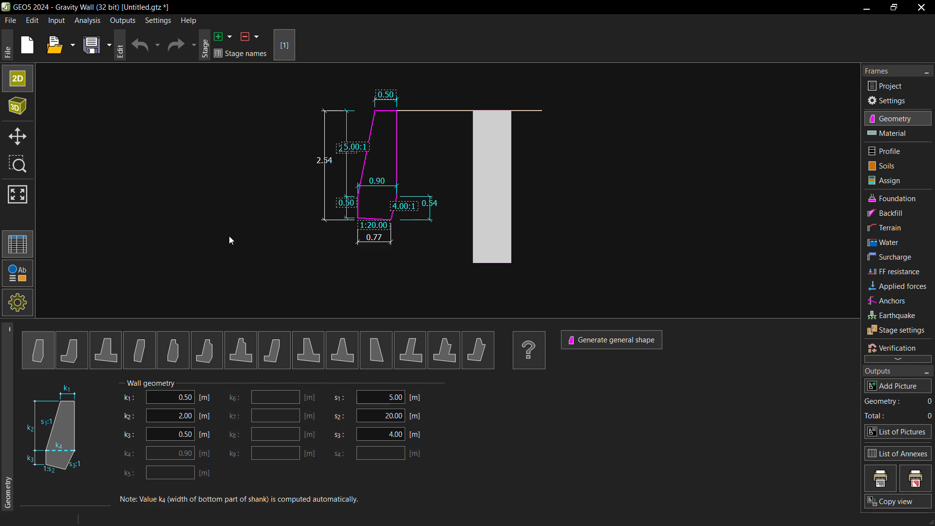
click(108, 349)
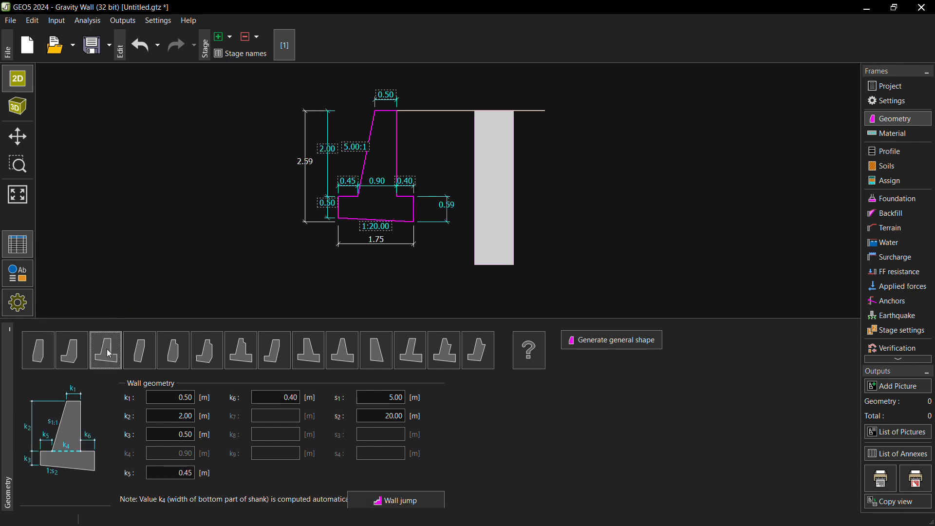
- Set the wall's top width k1 to 0.5 m, stem height k2 to 5 m and footing thickness k3 to 0.7 m
drag(371, 129, 356, 152)
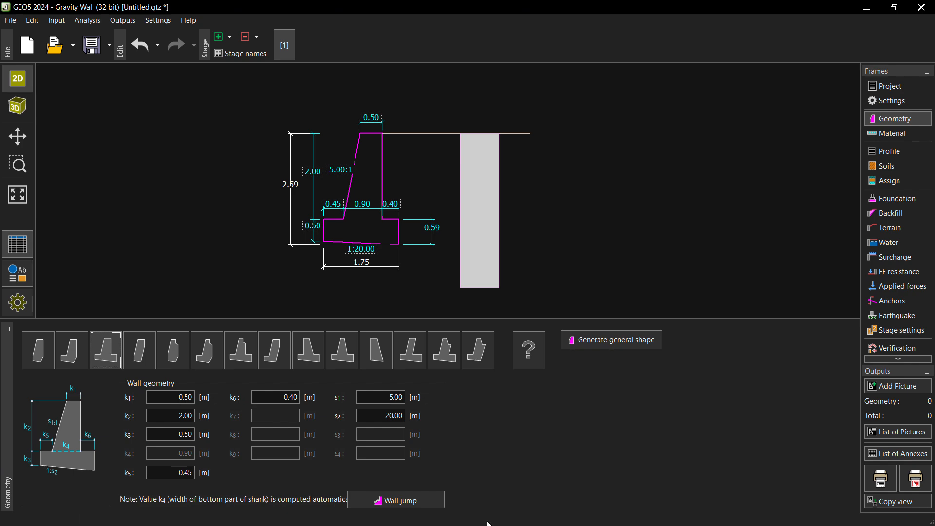
scroll(386, 196, down, 1)
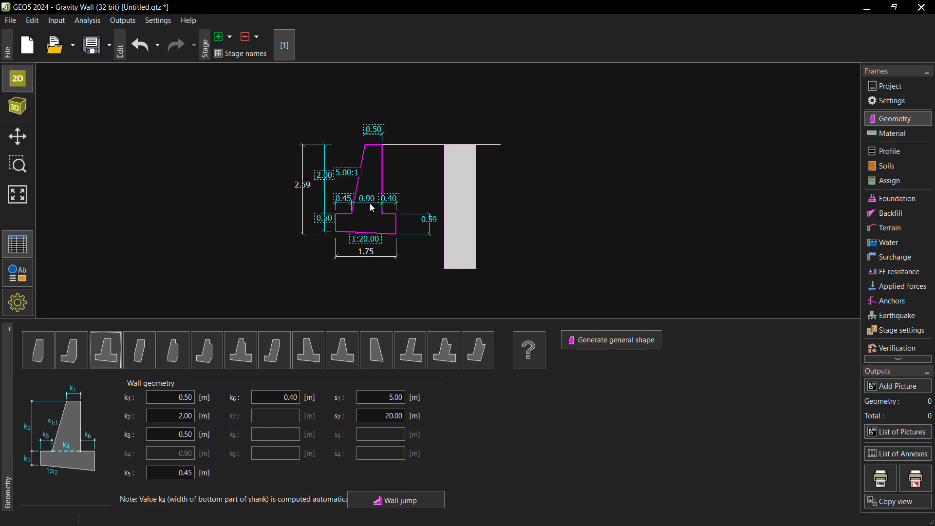
scroll(371, 204, up, 1)
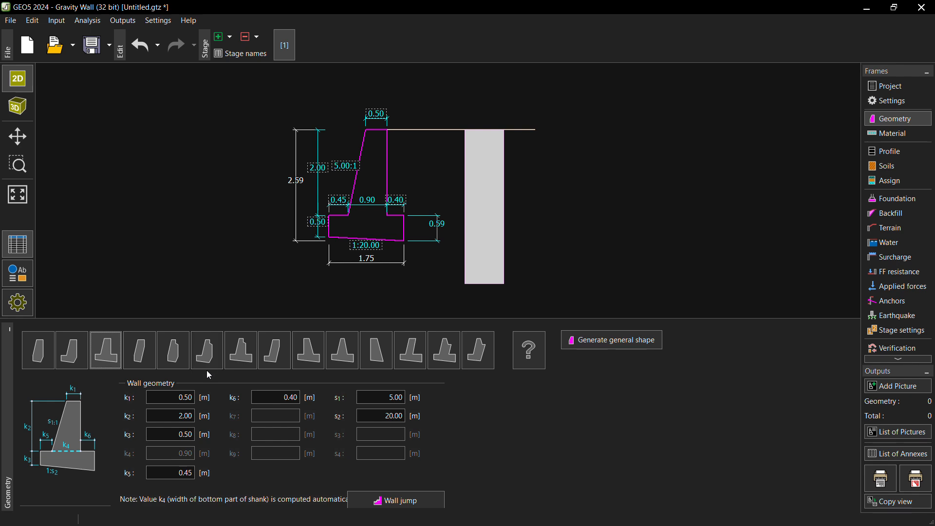
click(185, 397)
text(0.5)
key(Tab)
text(5)
key(Tab)
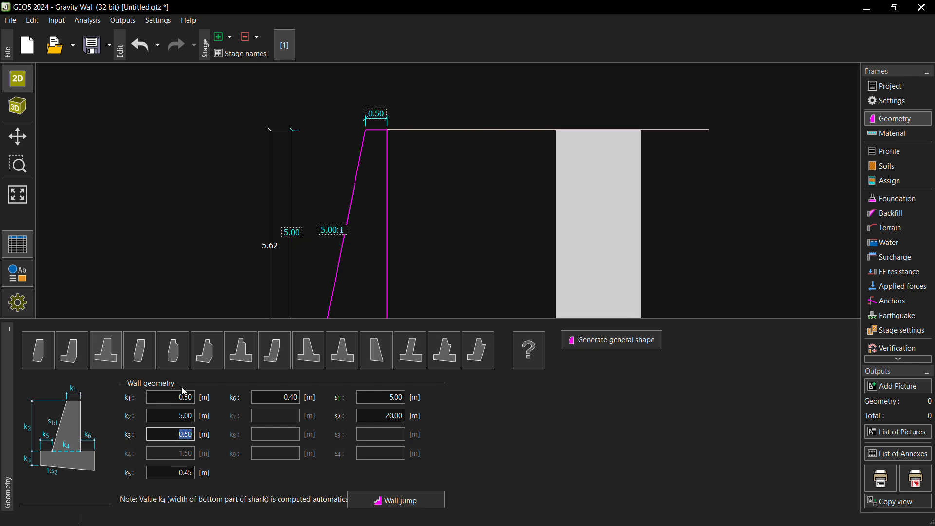
text(0.7)
key(Tab)
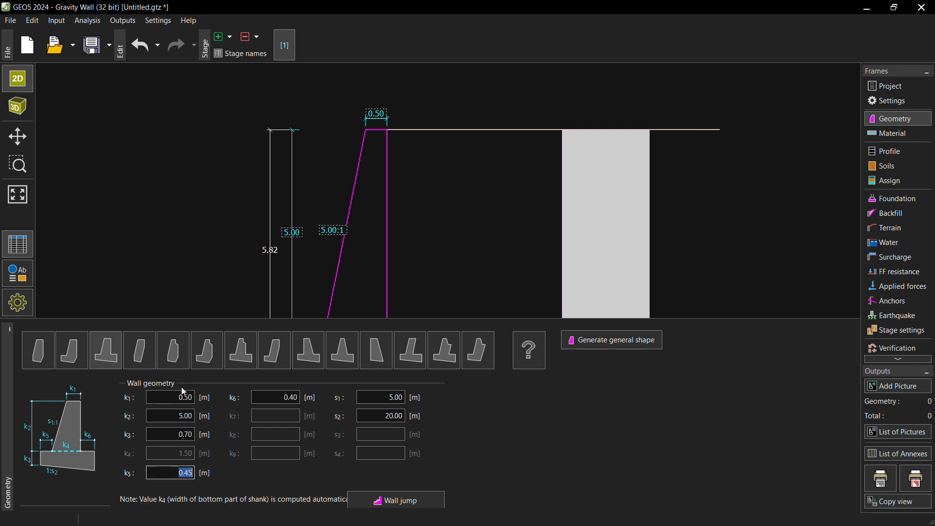
- Set the footing projections k5 to 0.4 m and k6 to 1.71 m, with slopes s1 of 8.5 and s2 of 1000
text(0.4)
key(Tab)
text(1.71)
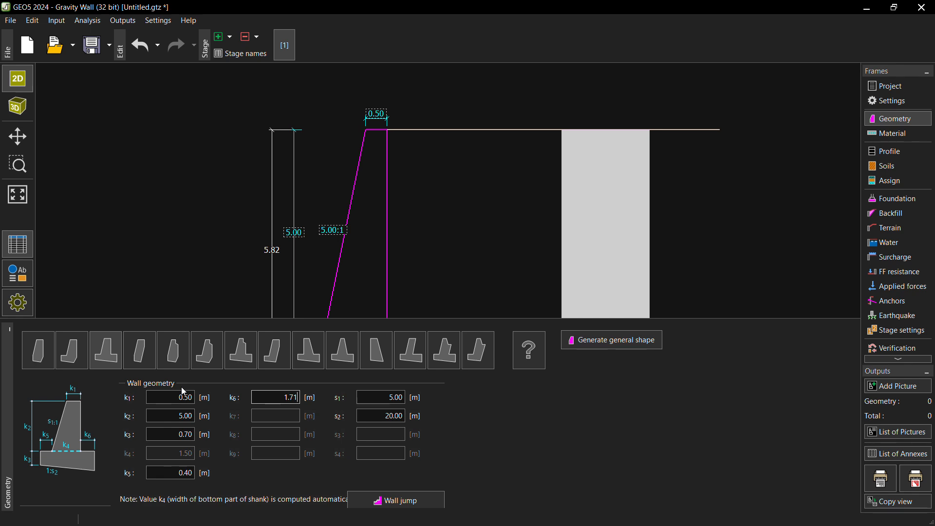
key(Tab)
text(8.5)
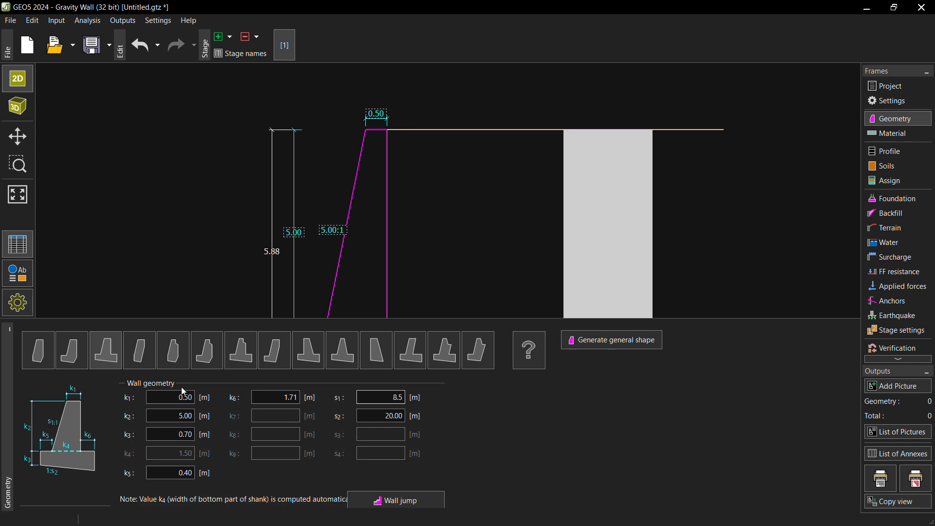
key(Tab)
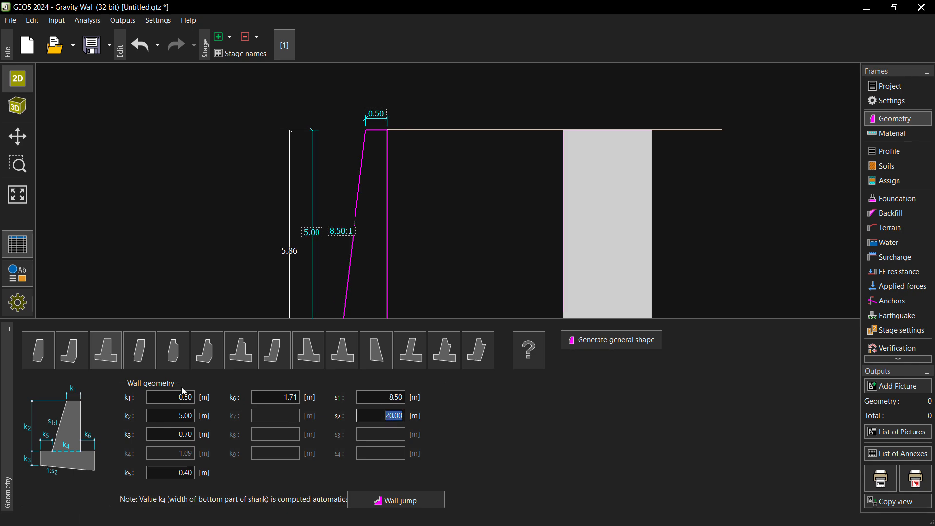
text(1000)
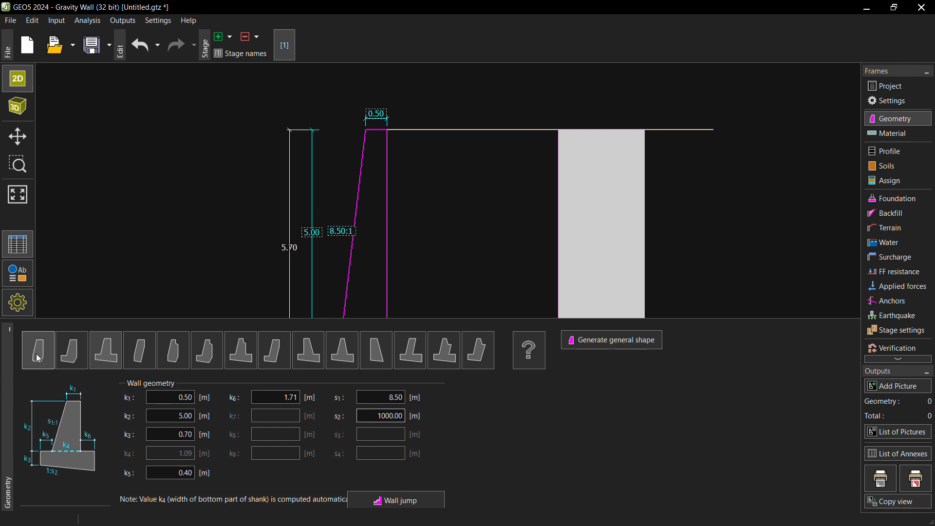
scroll(247, 225, down, 2)
drag(247, 226, 263, 179)
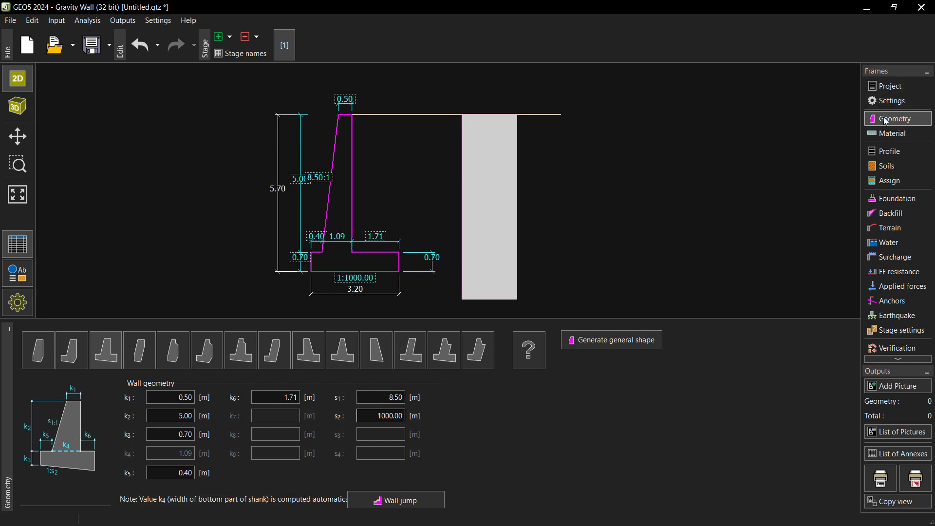
- Dismiss the CONNECTION Client window and set the wall material's unit weight to 25 kN/m³
click(894, 135)
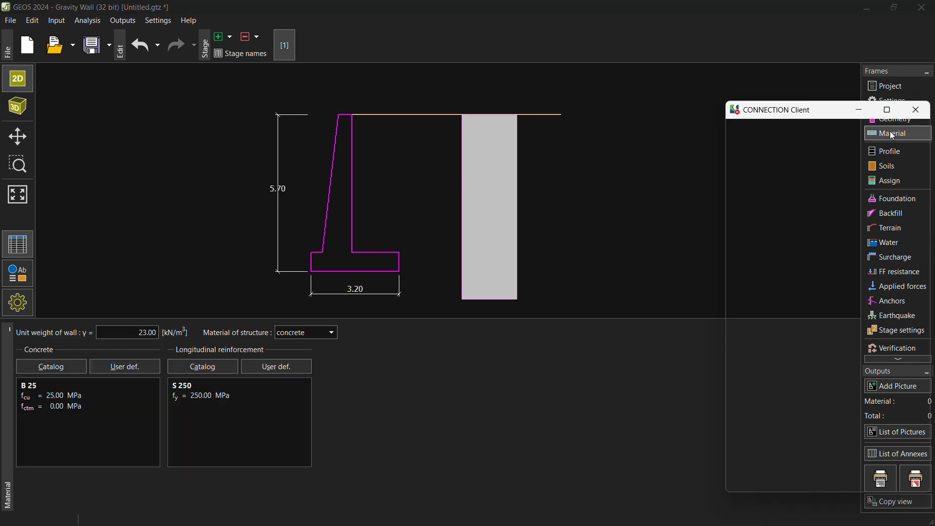
click(915, 106)
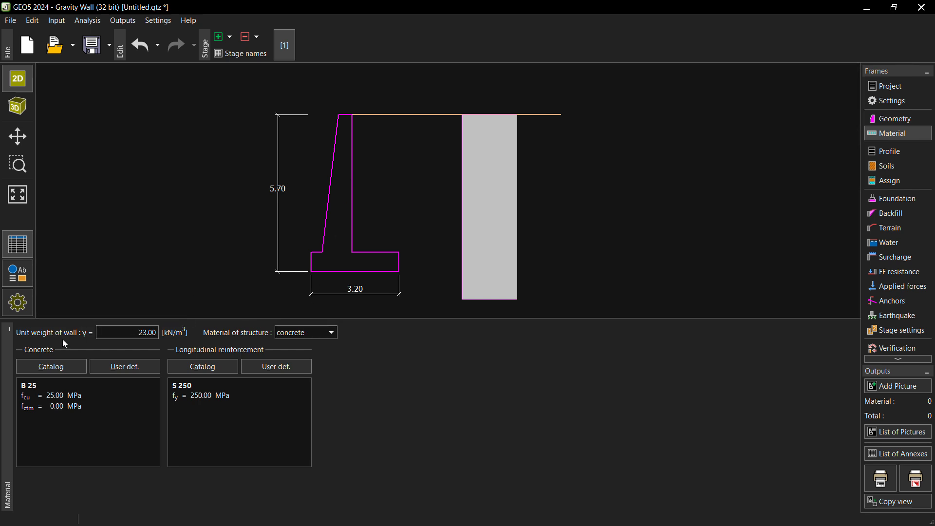
click(122, 334)
text(25)
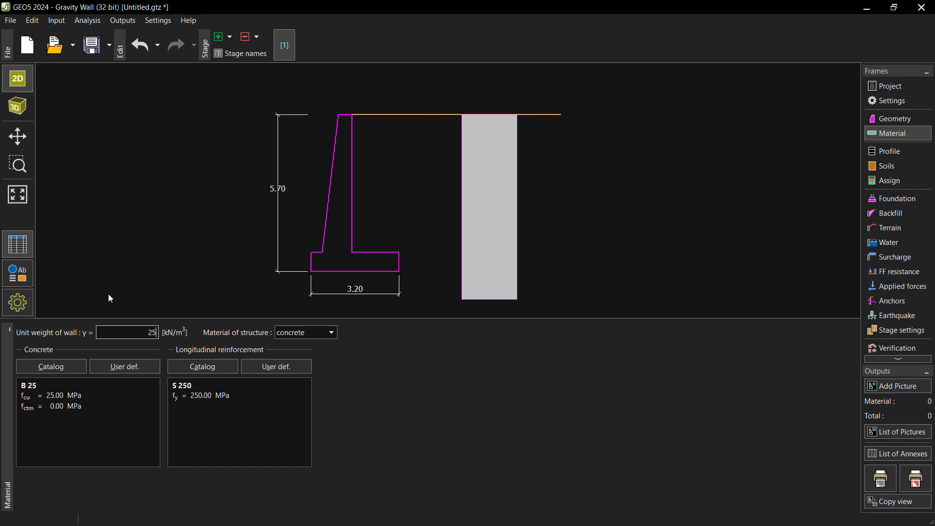
key(Return)
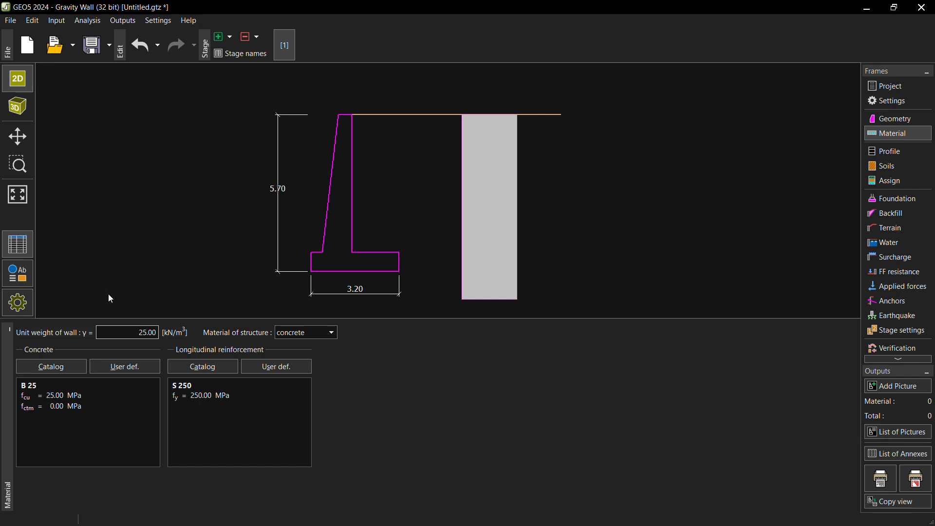
- Set the wall's concrete grade to B 30 from the concrete material catalog
click(52, 367)
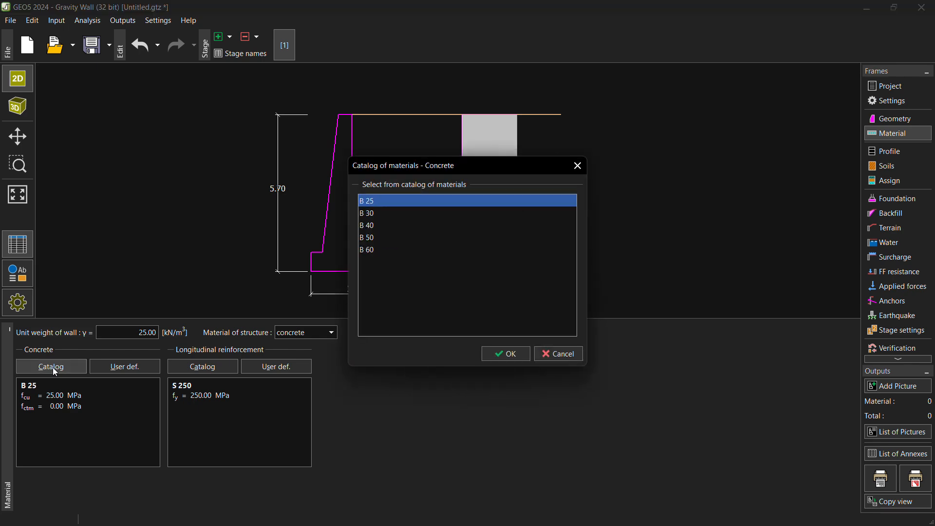
click(371, 216)
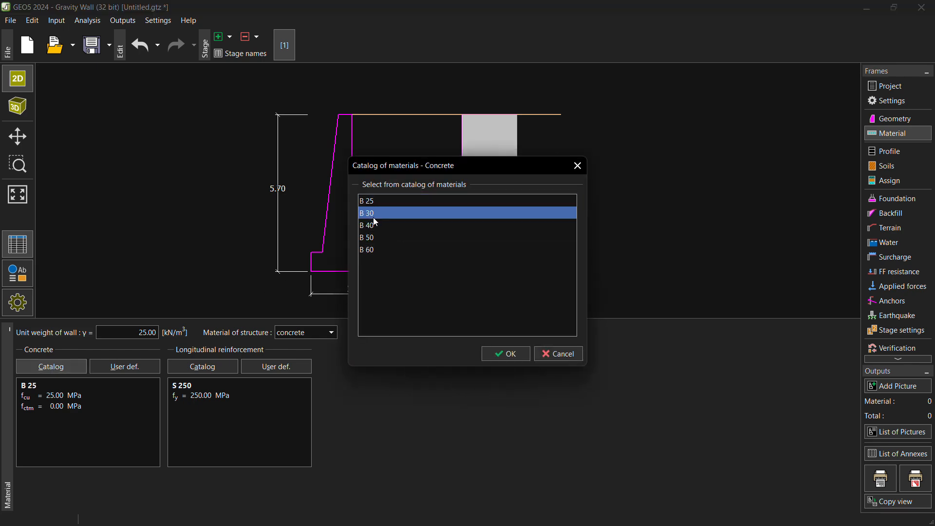
click(503, 352)
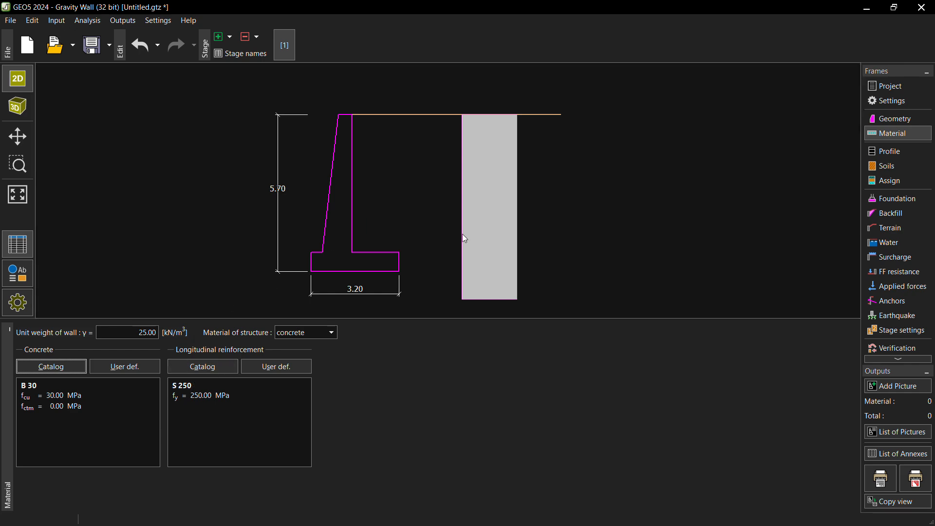
- Add a soil interface to the profile, defined by a layer thickness of 8 m
click(901, 159)
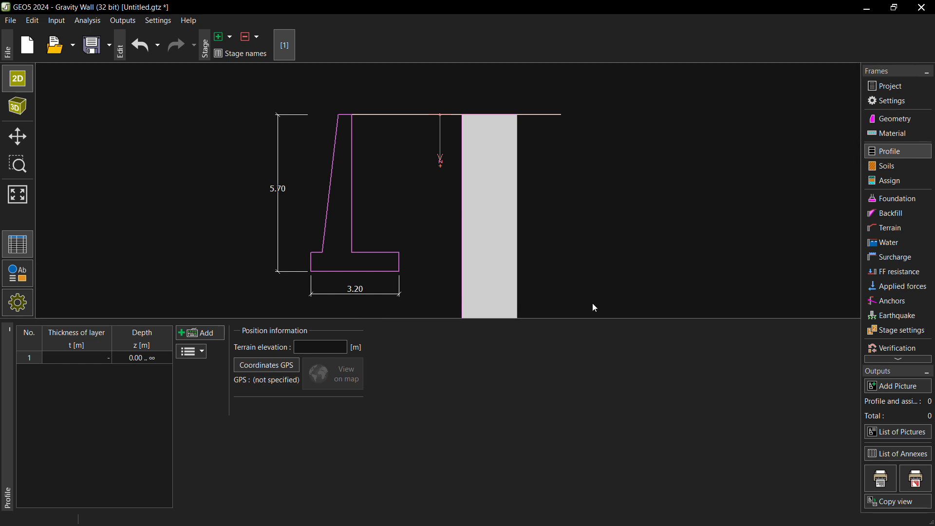
click(199, 333)
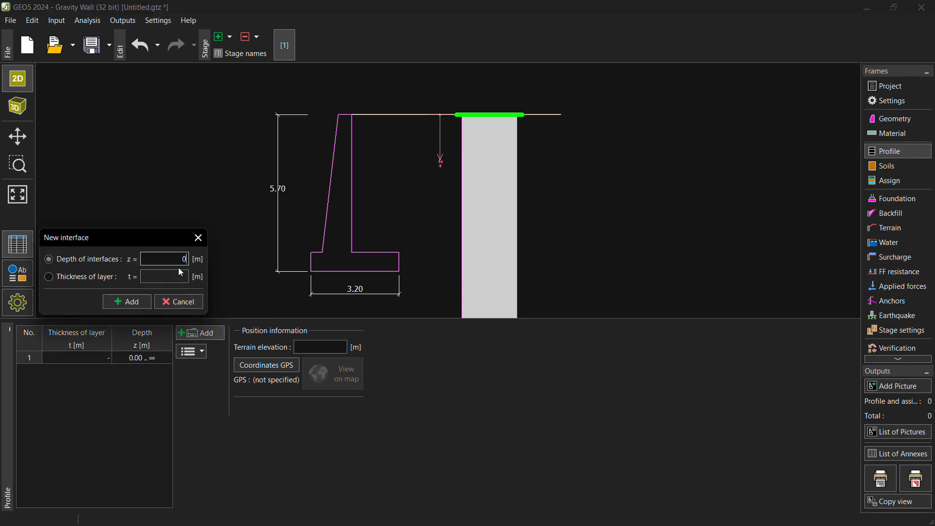
click(63, 279)
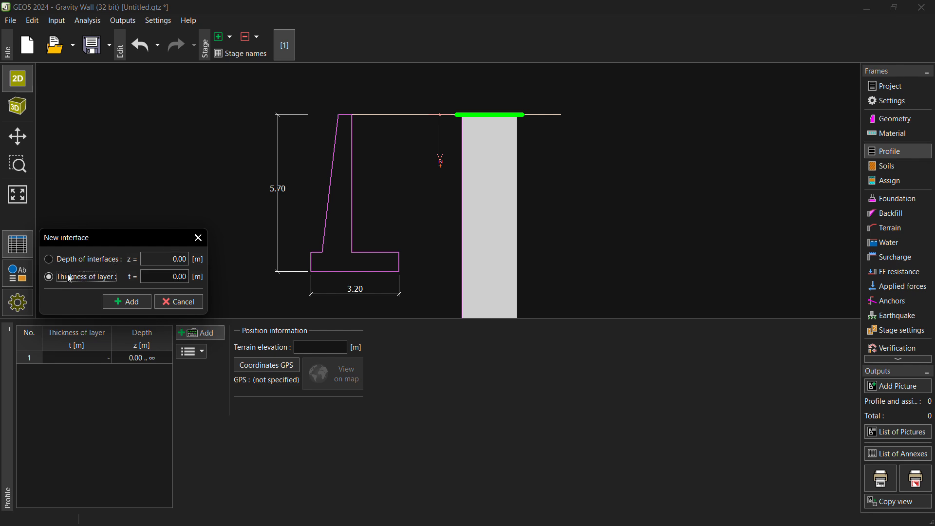
click(176, 276)
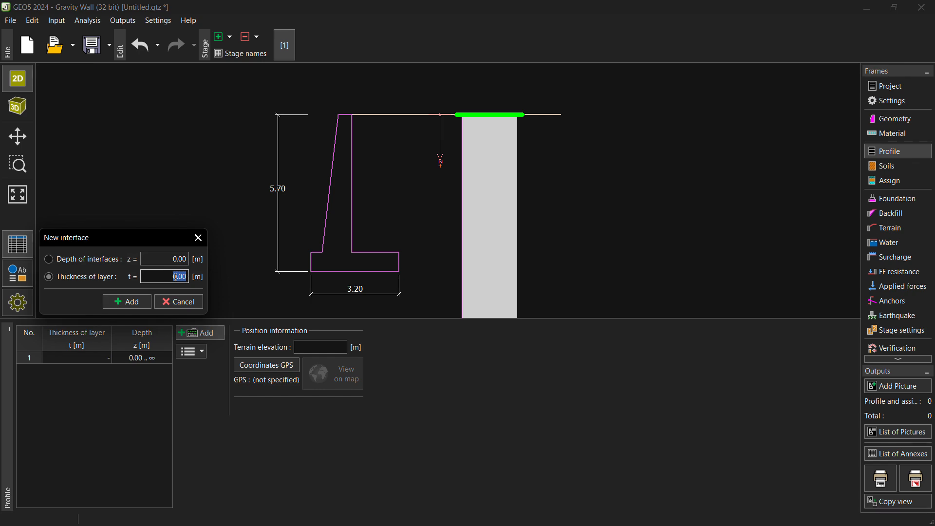
text(8)
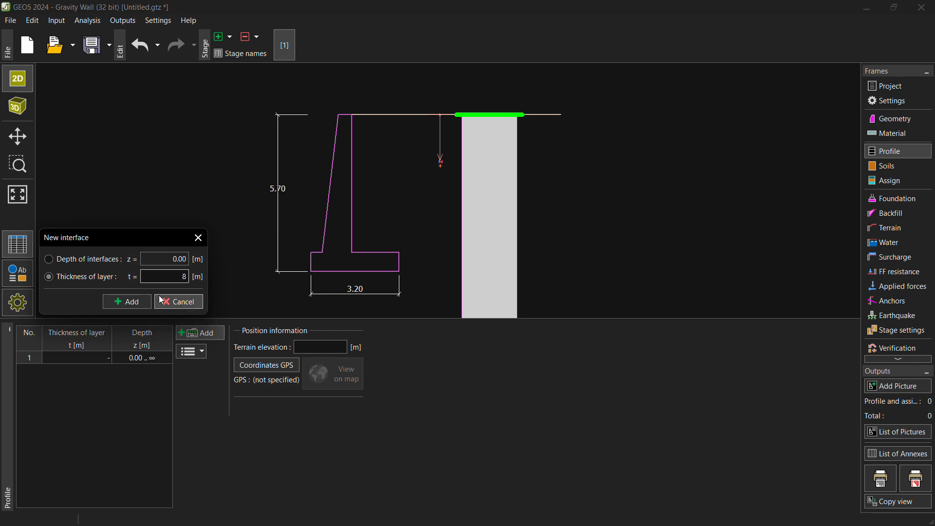
click(125, 304)
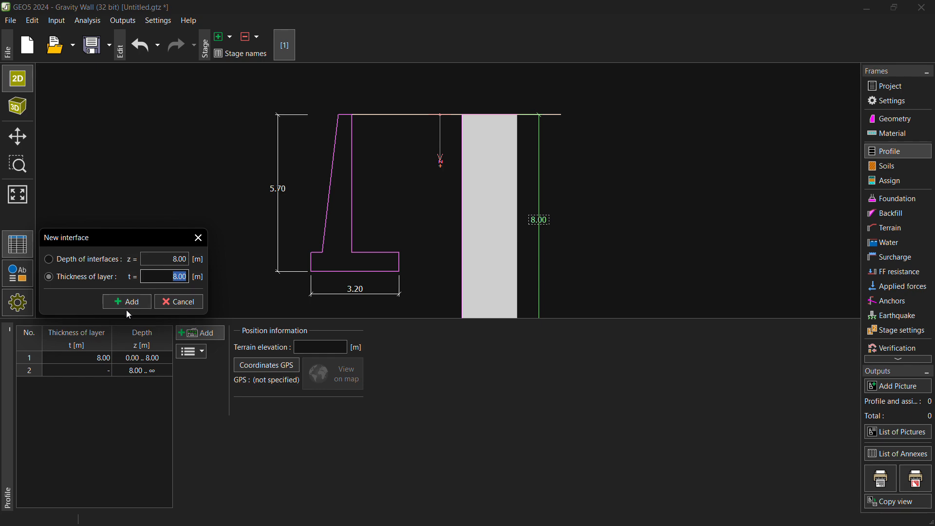
click(197, 238)
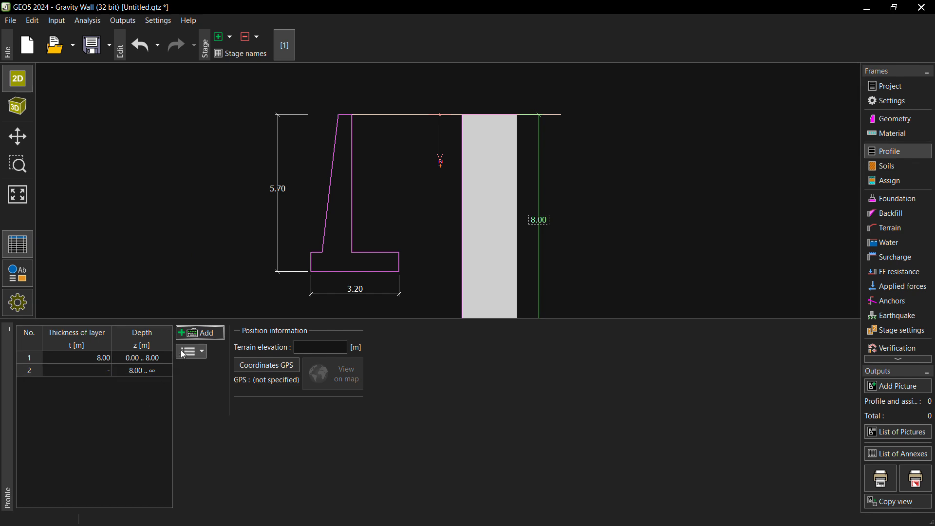
scroll(513, 187, down, 2)
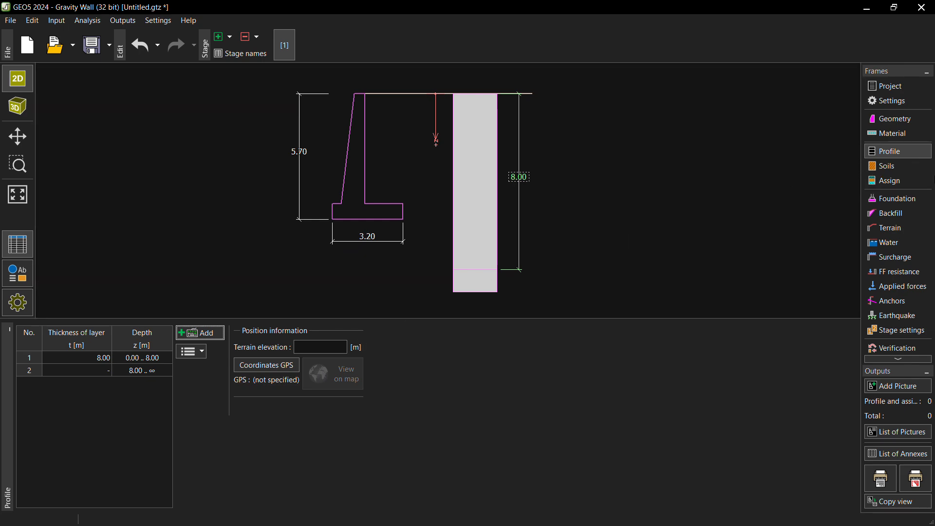
- Start a new soil named LOOSED SAND with unit weight 19 kN/m³ and angle of internal friction 36°
click(895, 166)
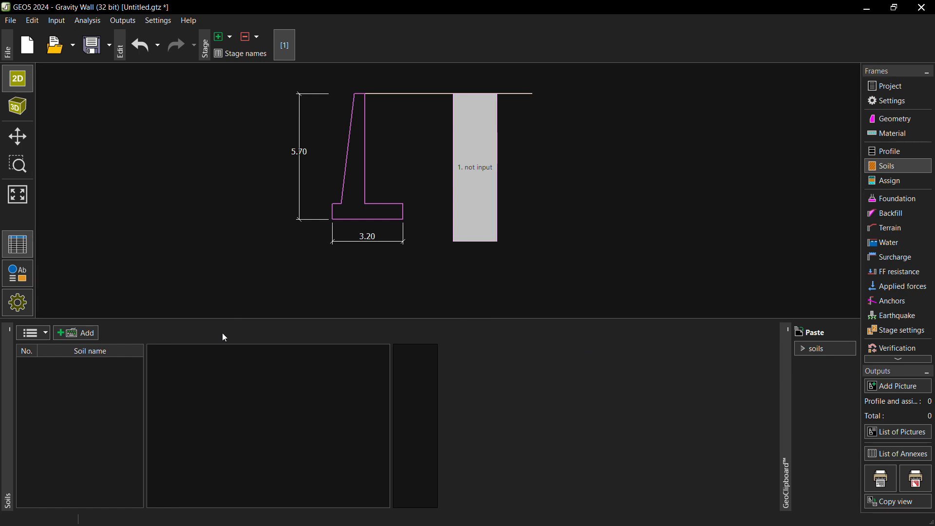
click(62, 335)
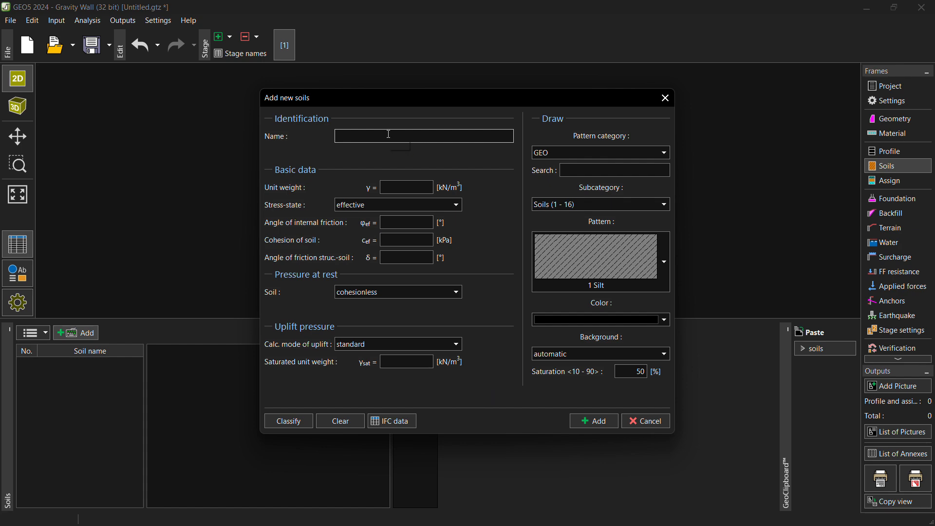
text(LOOSED SAND)
click(396, 188)
text(19)
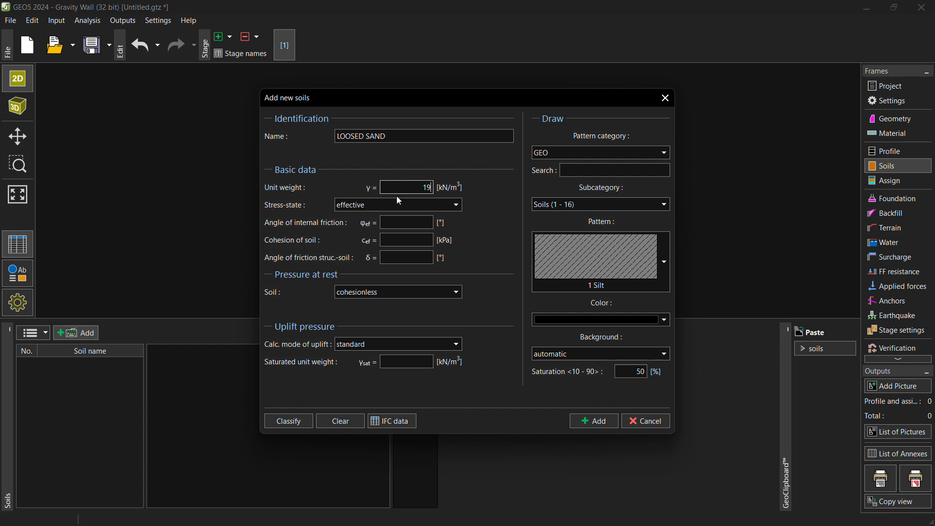
click(394, 224)
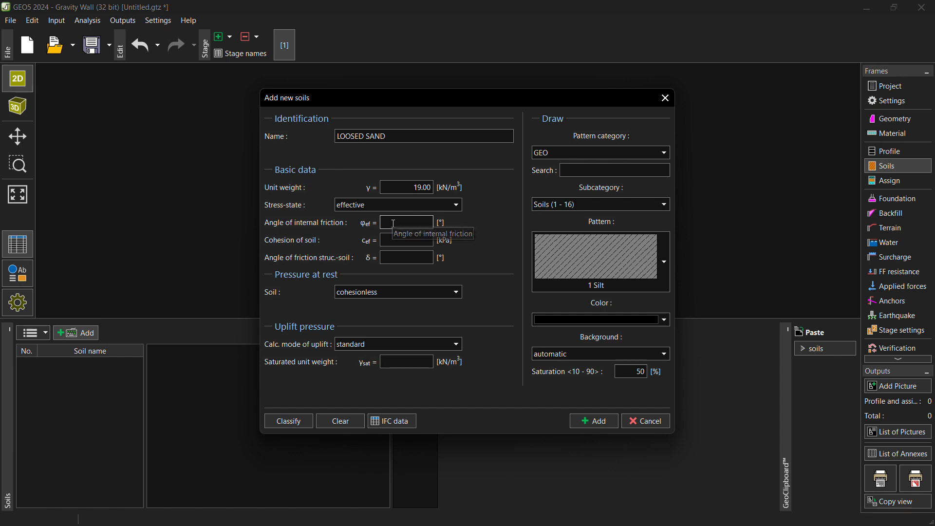
text(36)
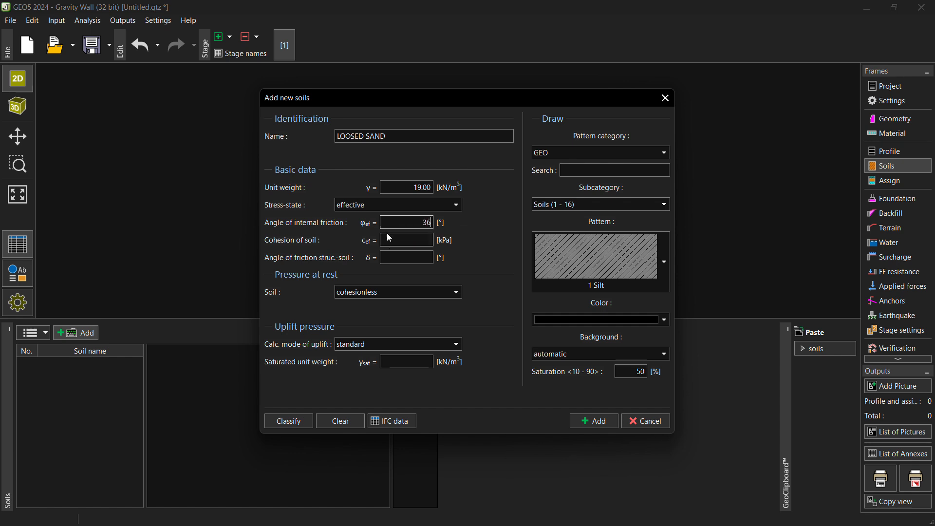
- Set the soil's cohesion to 0.01 kPa, structure-soil friction angle to 0.01° and saturated unit weight to 28.81 kN/m³, and add it
click(391, 237)
text(01)
click(425, 256)
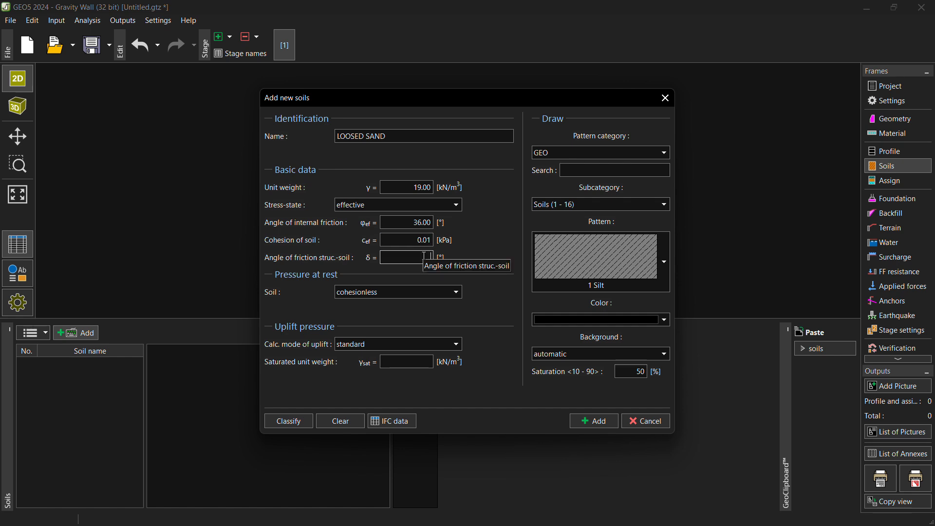
text(0.01)
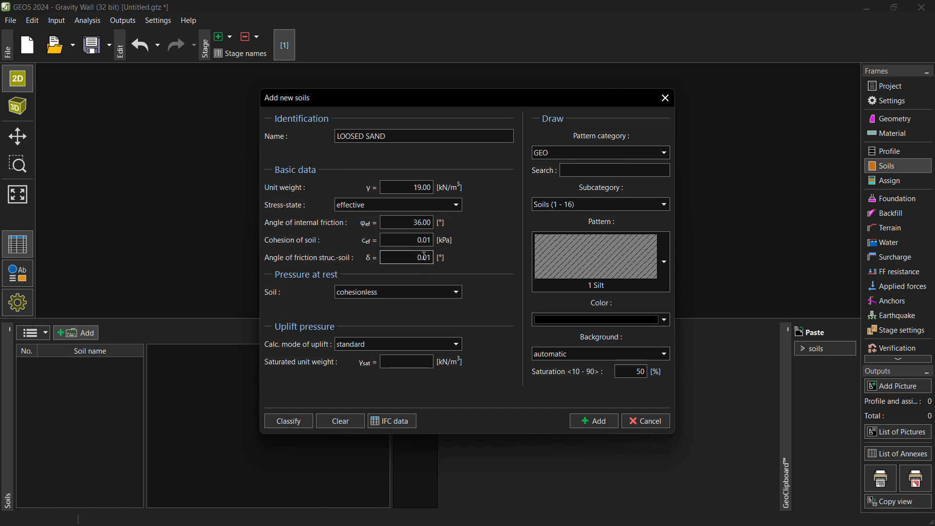
click(406, 361)
text(28.81)
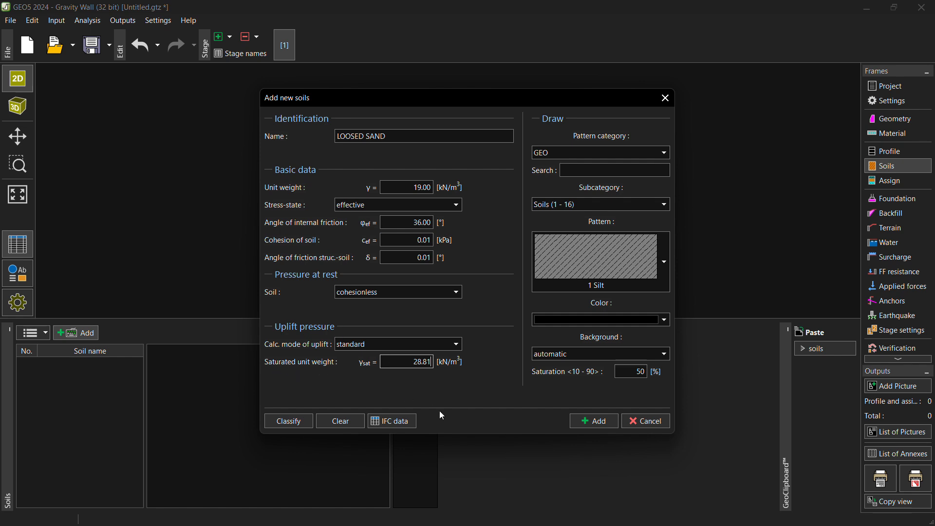
click(594, 421)
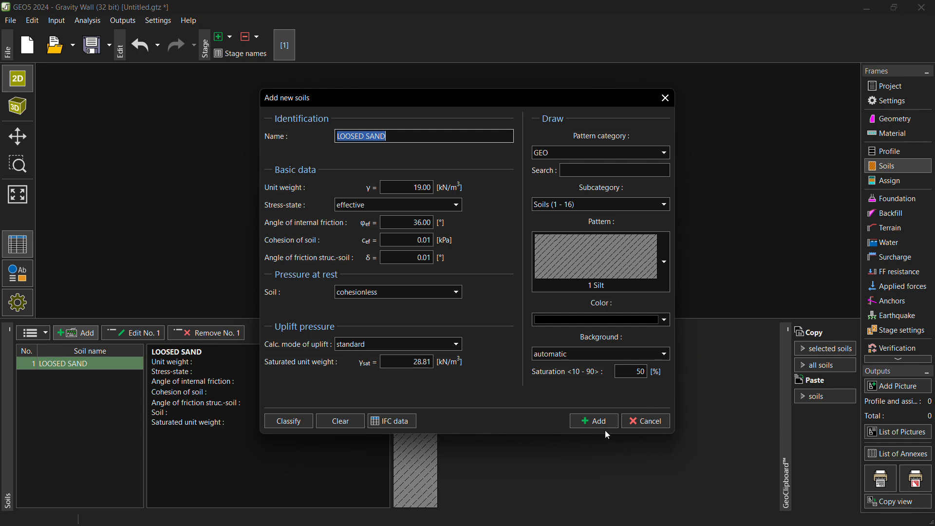
click(663, 105)
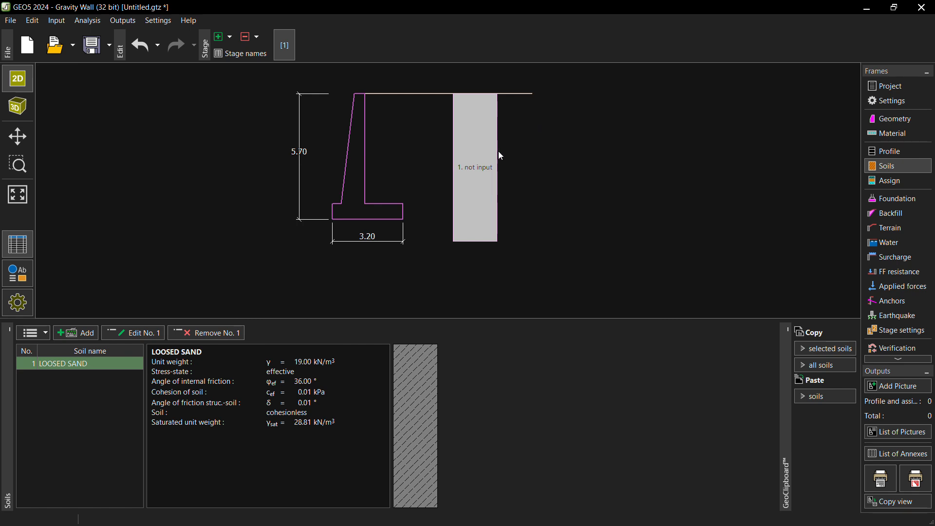
- Assign LOOSED SAND to both layers of the soil profile
scroll(499, 152, up, 5)
scroll(475, 185, up, 1)
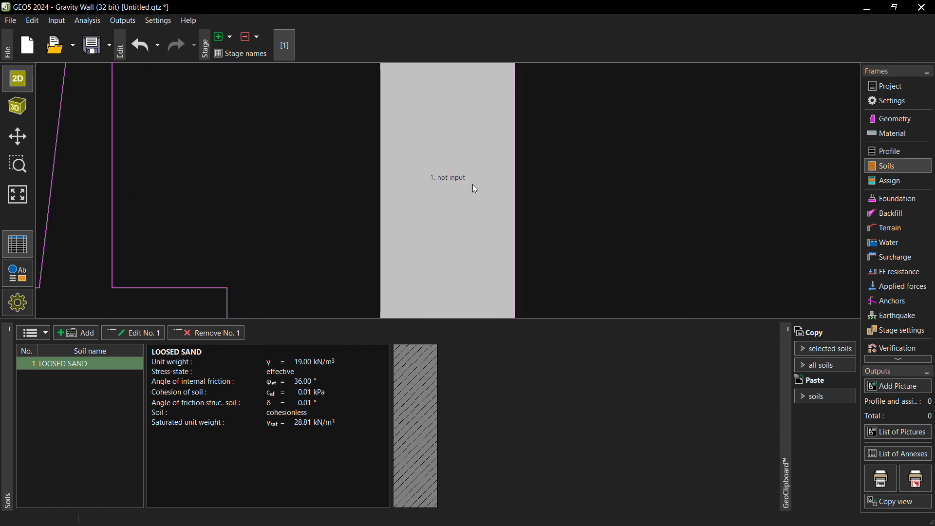
scroll(468, 183, down, 1)
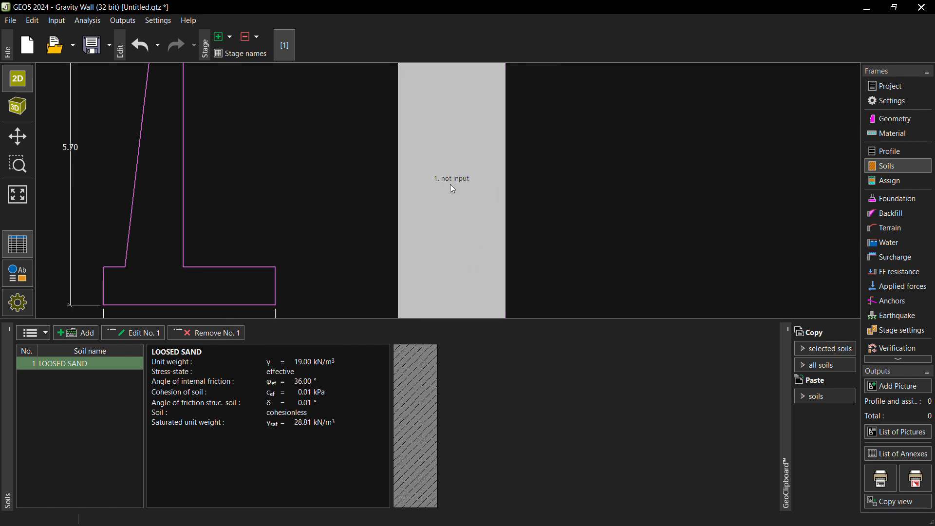
scroll(529, 182, down, 3)
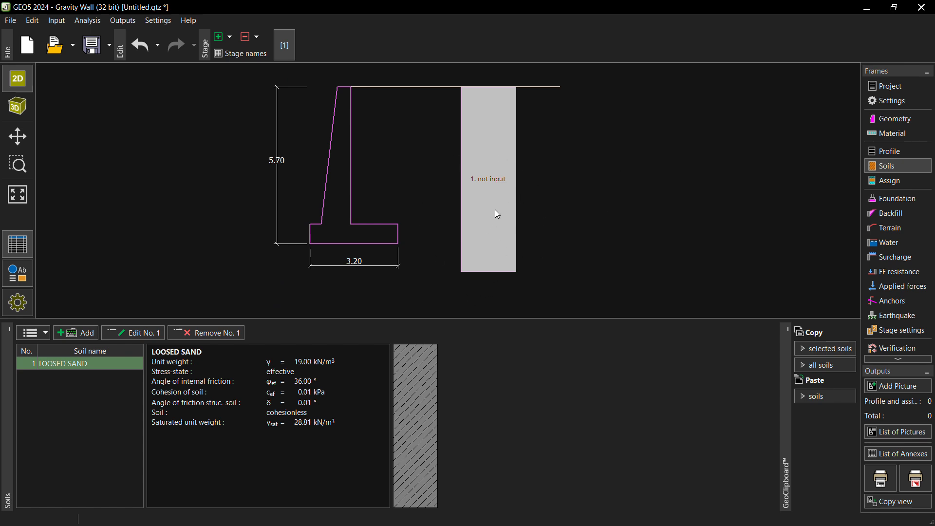
click(909, 179)
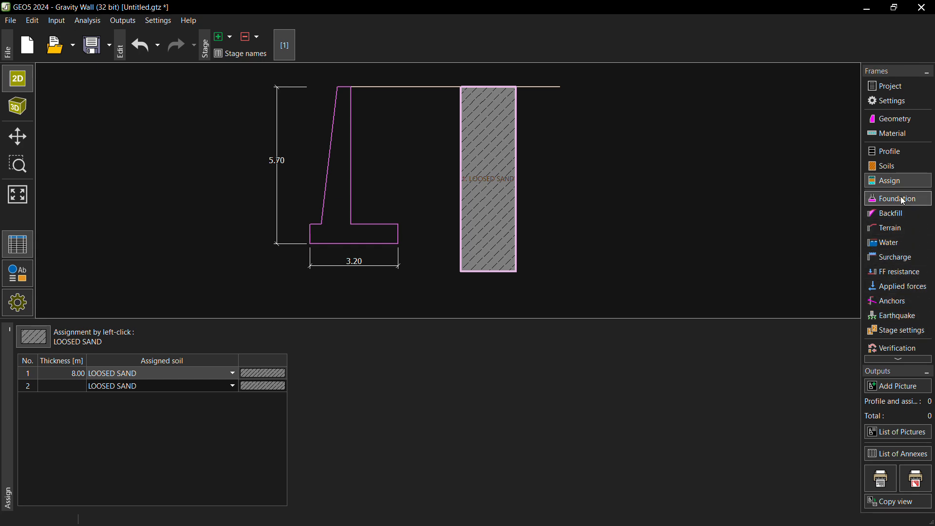
- Run the wall verification and examine the detailed overturning and slip checks
click(899, 349)
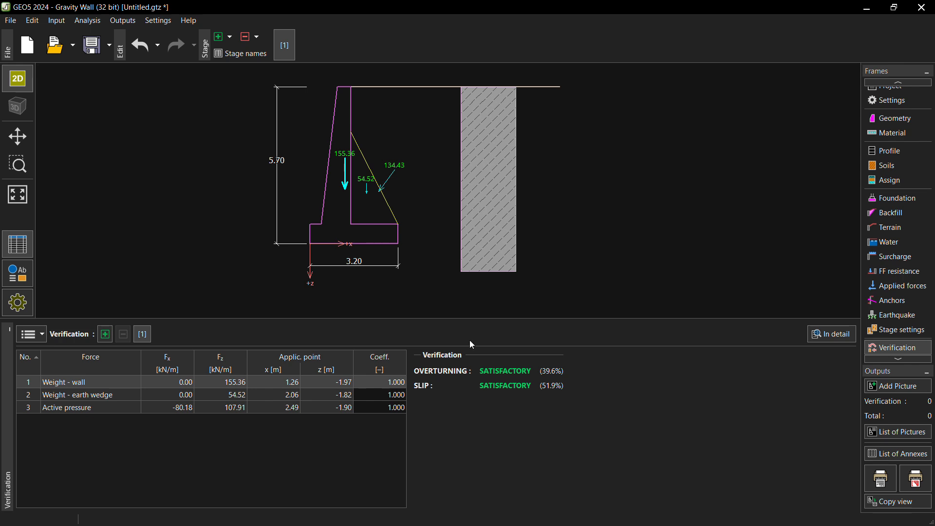
click(826, 336)
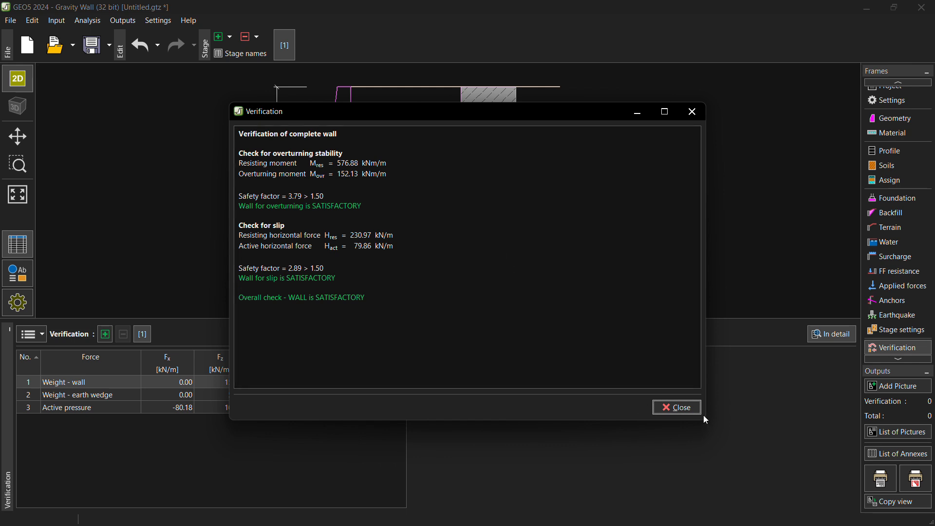
click(691, 407)
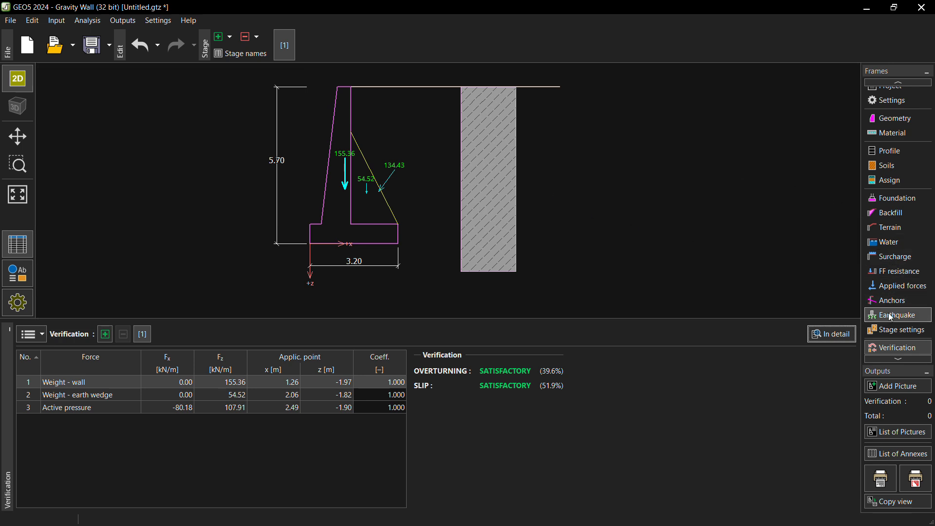
- Set the foundation soil's ultimate bearing capacity to 1800 kPa and review the detailed bearing capacity verification
scroll(888, 313, down, 1)
scroll(890, 321, down, 1)
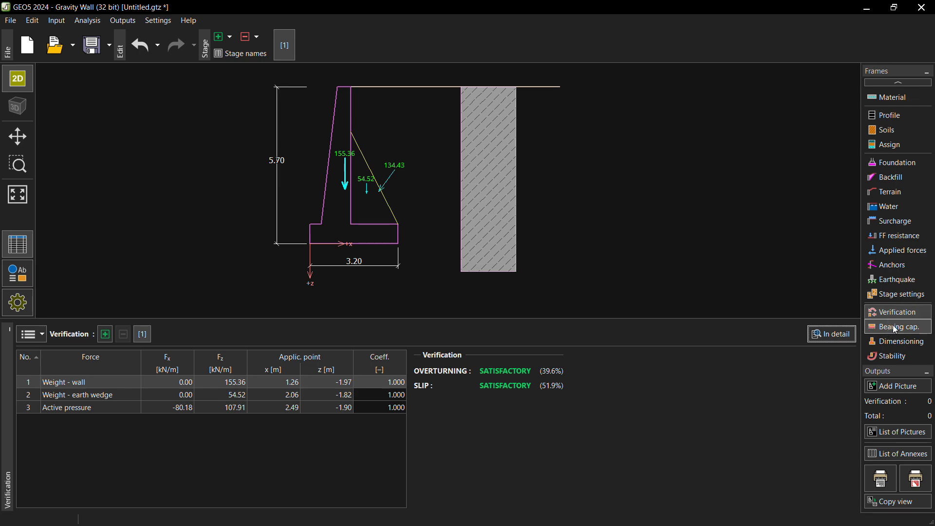
click(893, 325)
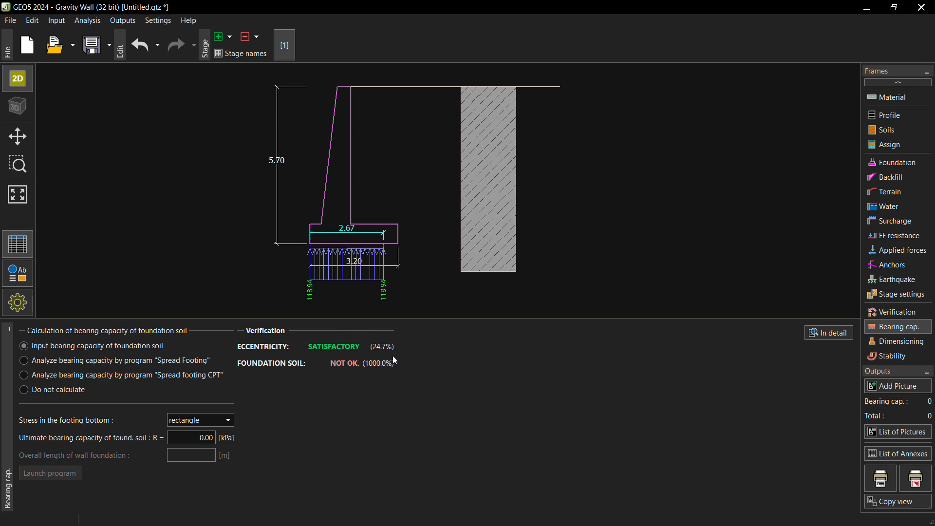
click(192, 439)
double_click(210, 438)
text(15)
text(00)
key(Return)
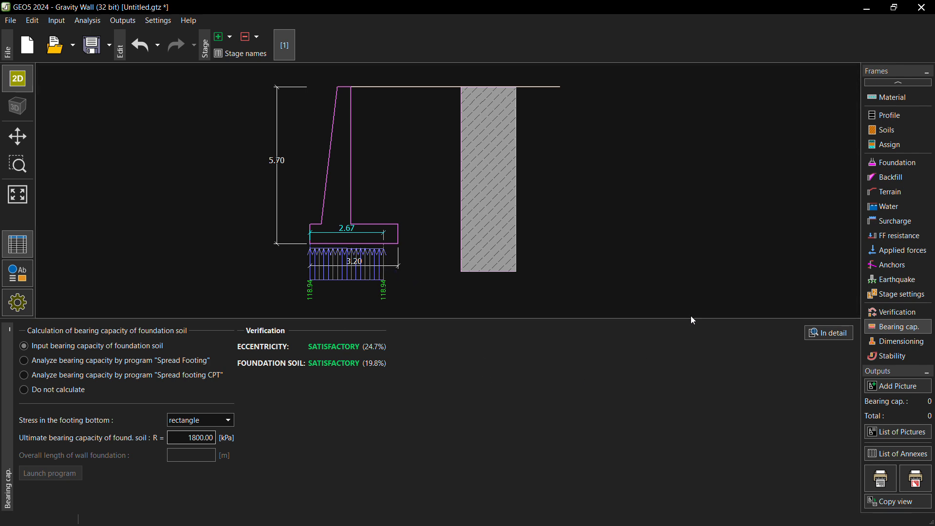
click(827, 334)
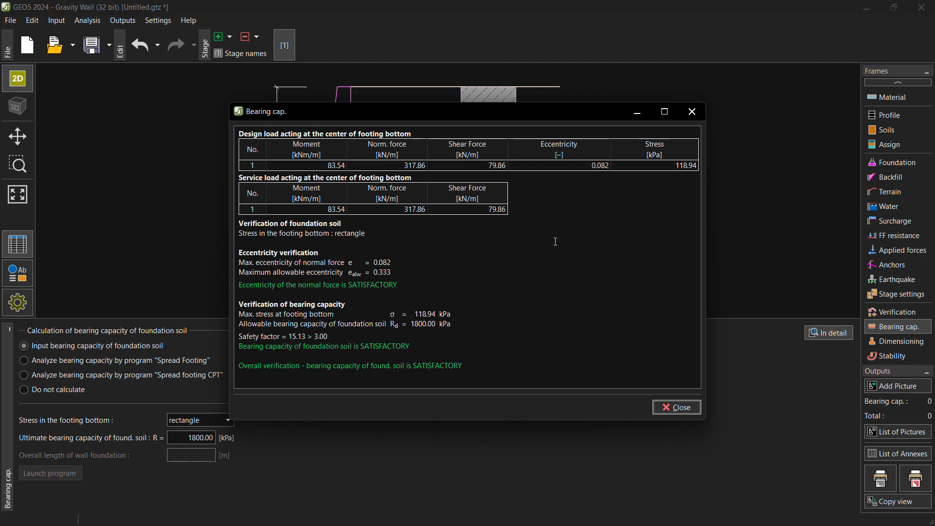
click(680, 408)
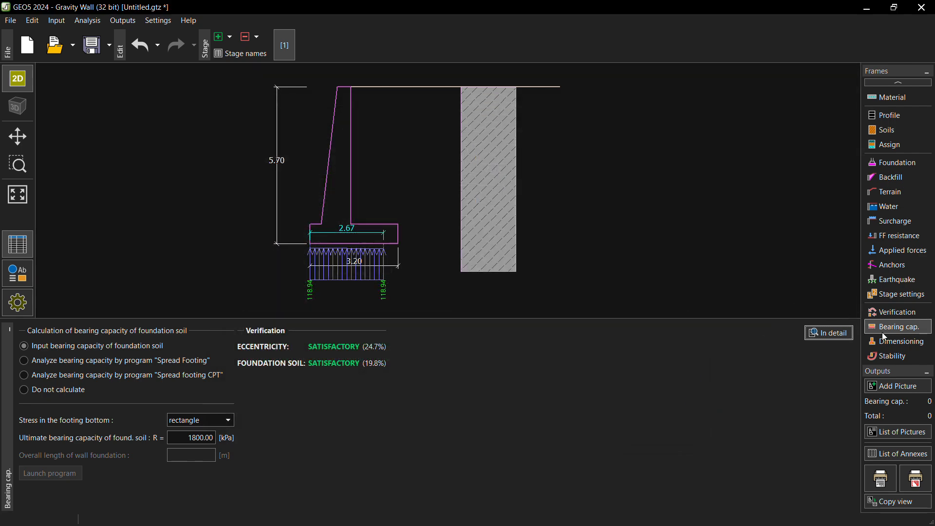
- Open the wall model in Slope Stability and run the Bishop optimization analysis for a circular slip surface
click(893, 357)
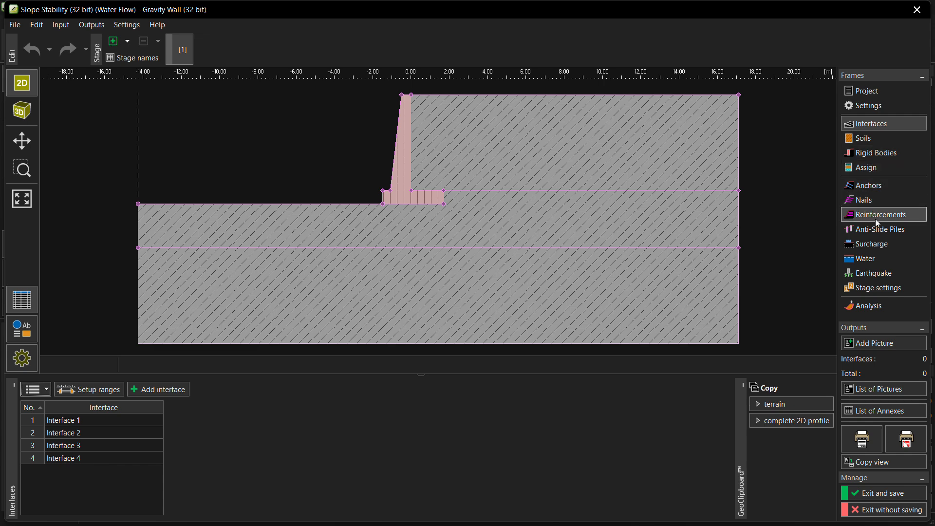
click(877, 310)
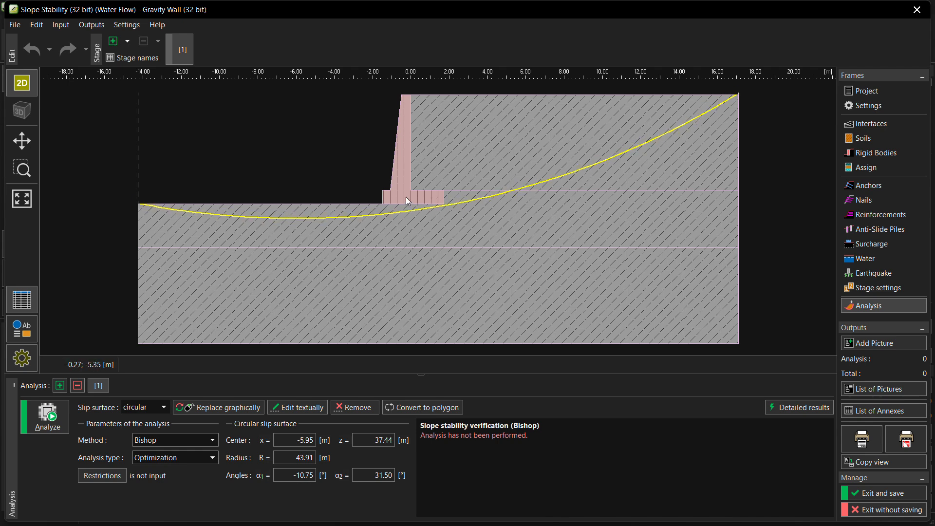
click(49, 420)
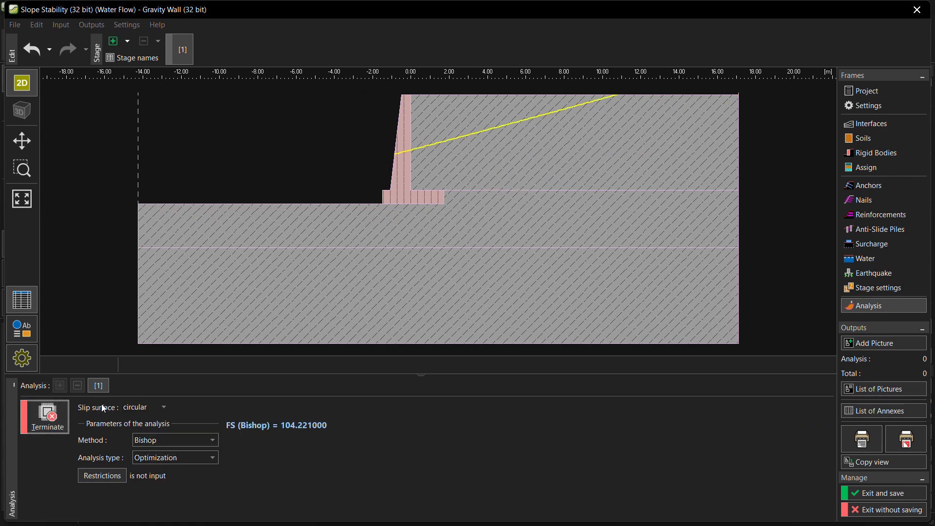